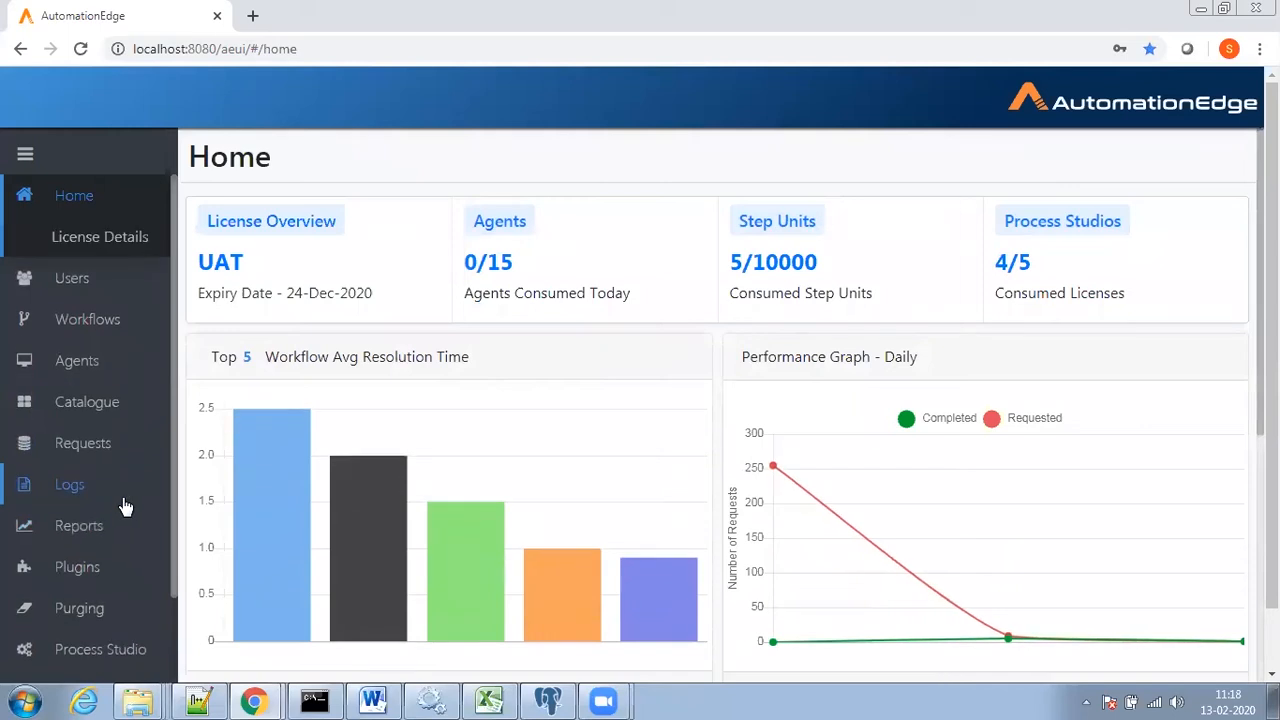
Start a new integration service and name it "AutomationEdge Integration Services".
scroll(140, 540, down, 1)
click(88, 598)
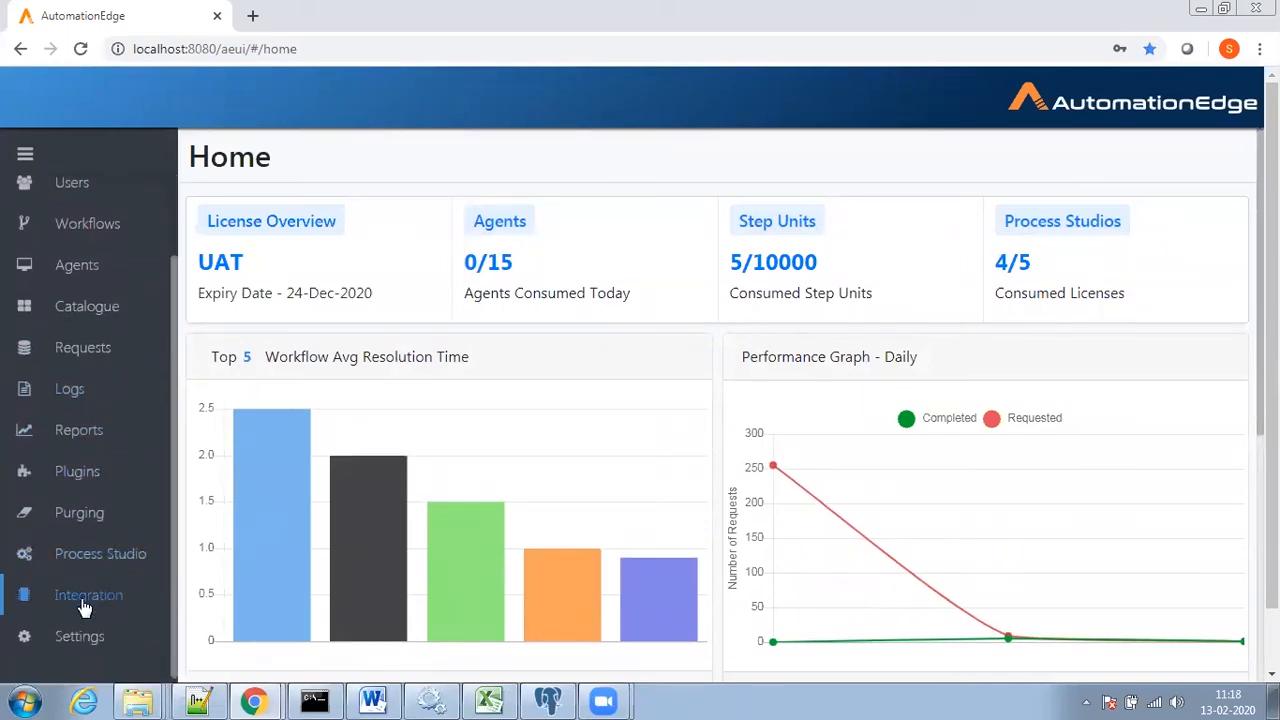
click(1196, 158)
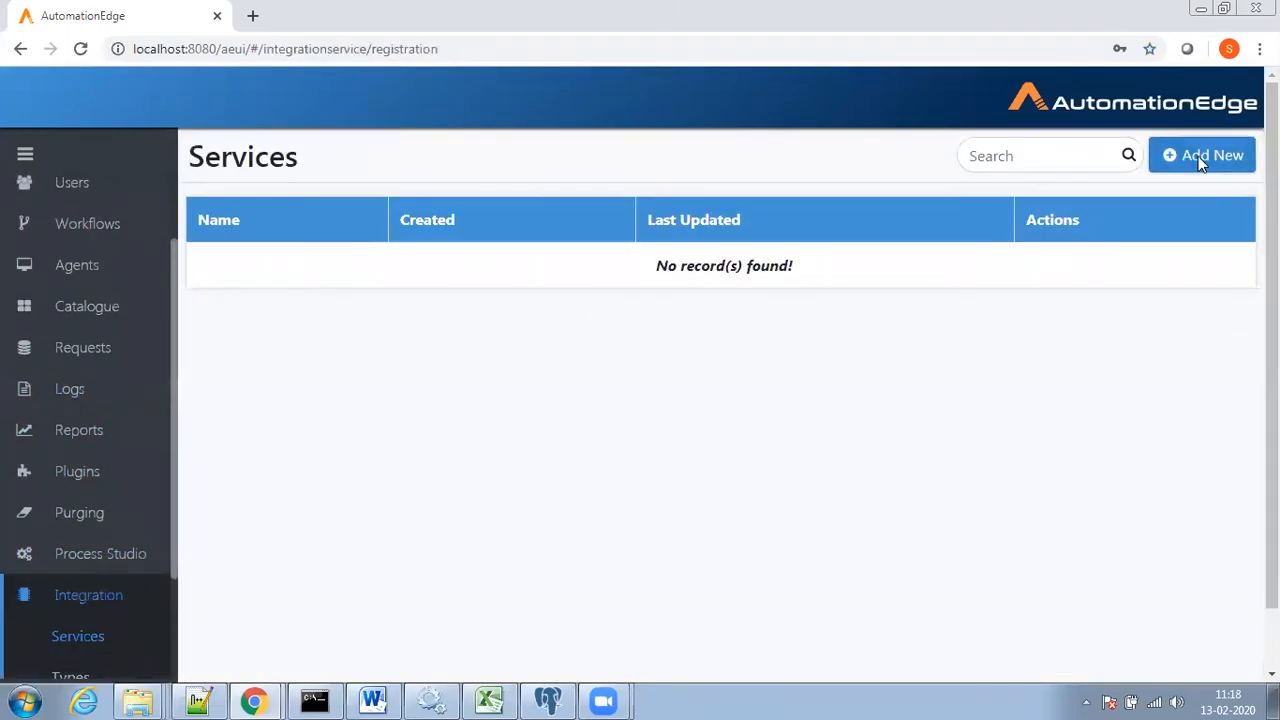
text(Automation)
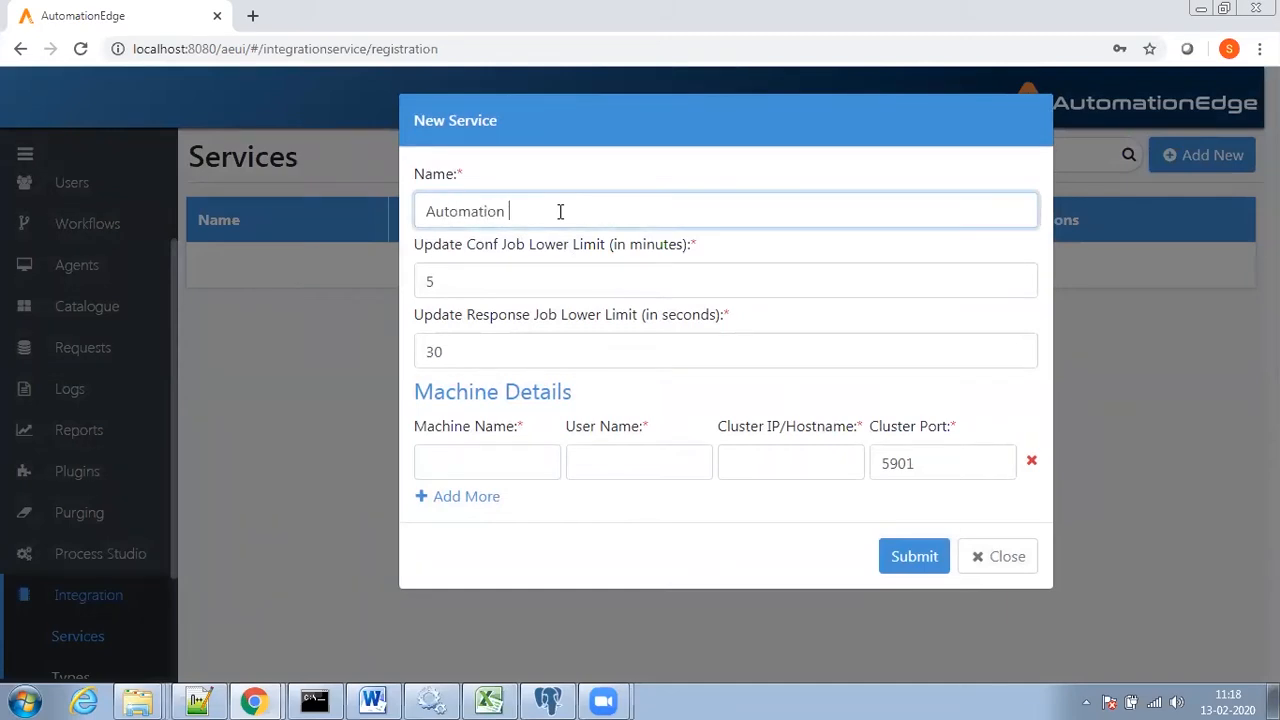
text(Edge Integration Services)
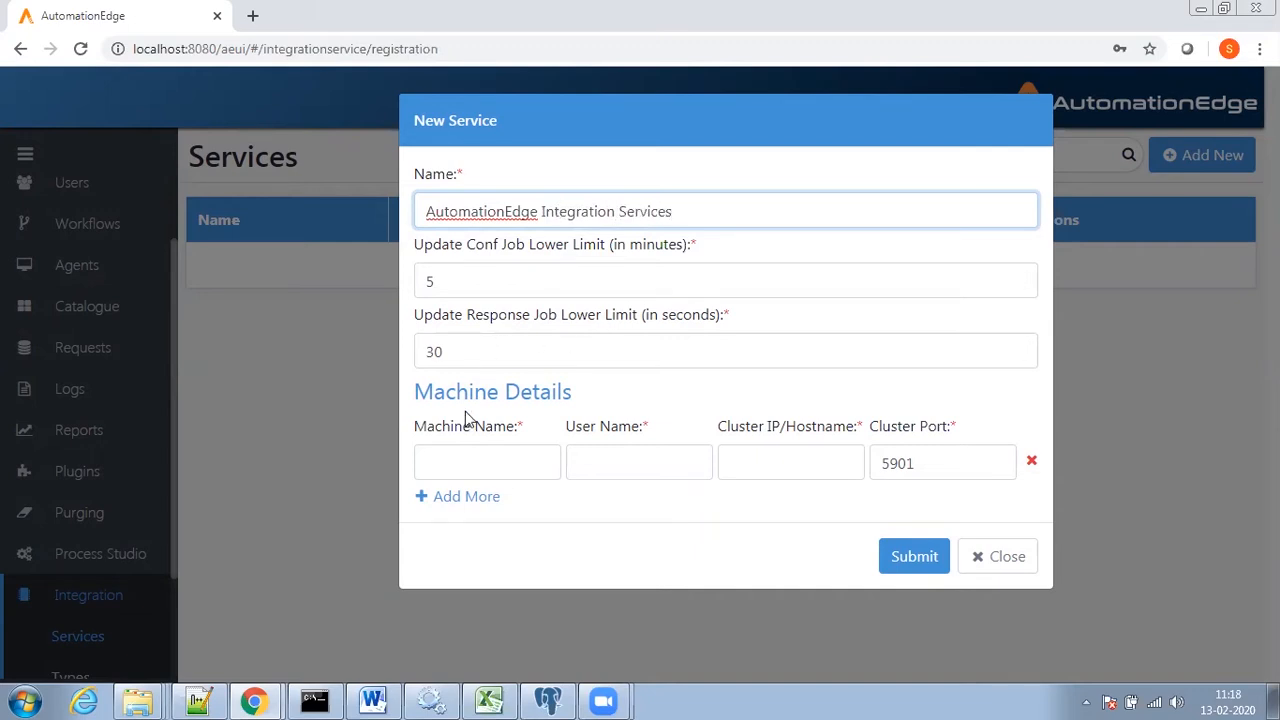
Fill in the service's machine details with machine name LPT-0782, the account's user name and cluster IP 10.41.7.15, and submit the service.
click(468, 461)
text(LPT-0782)
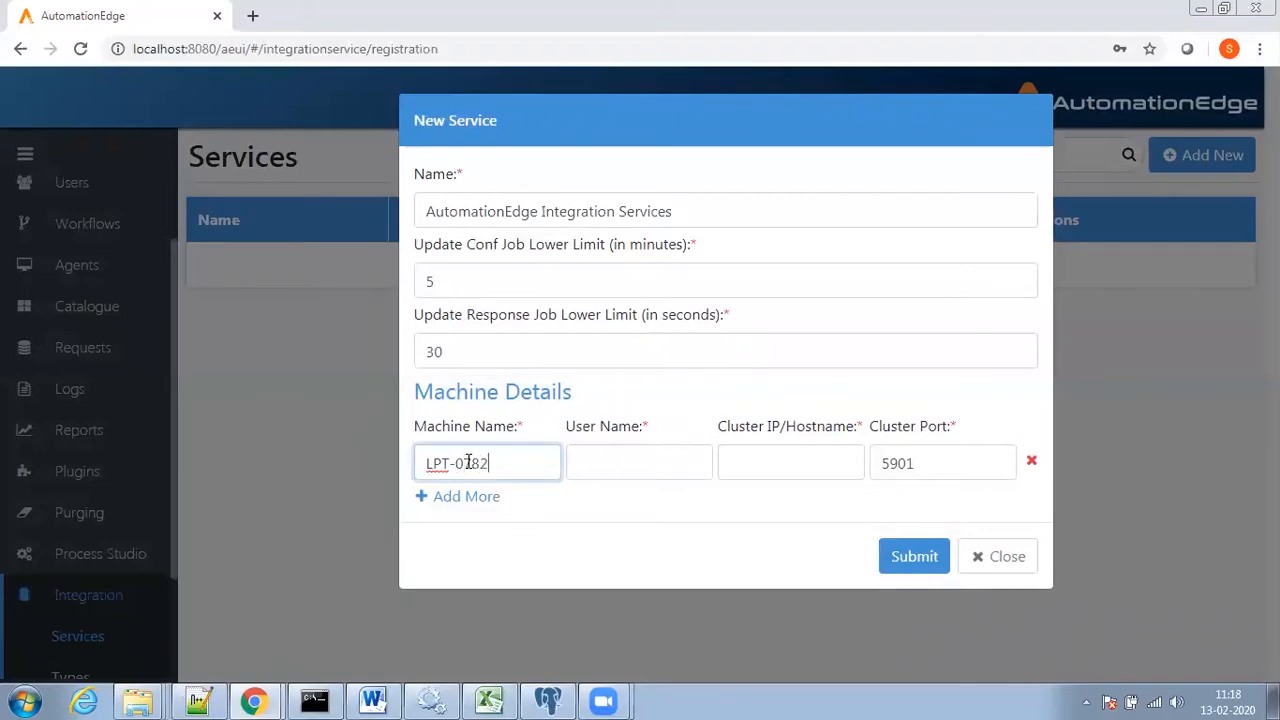
click(583, 463)
text(seemak)
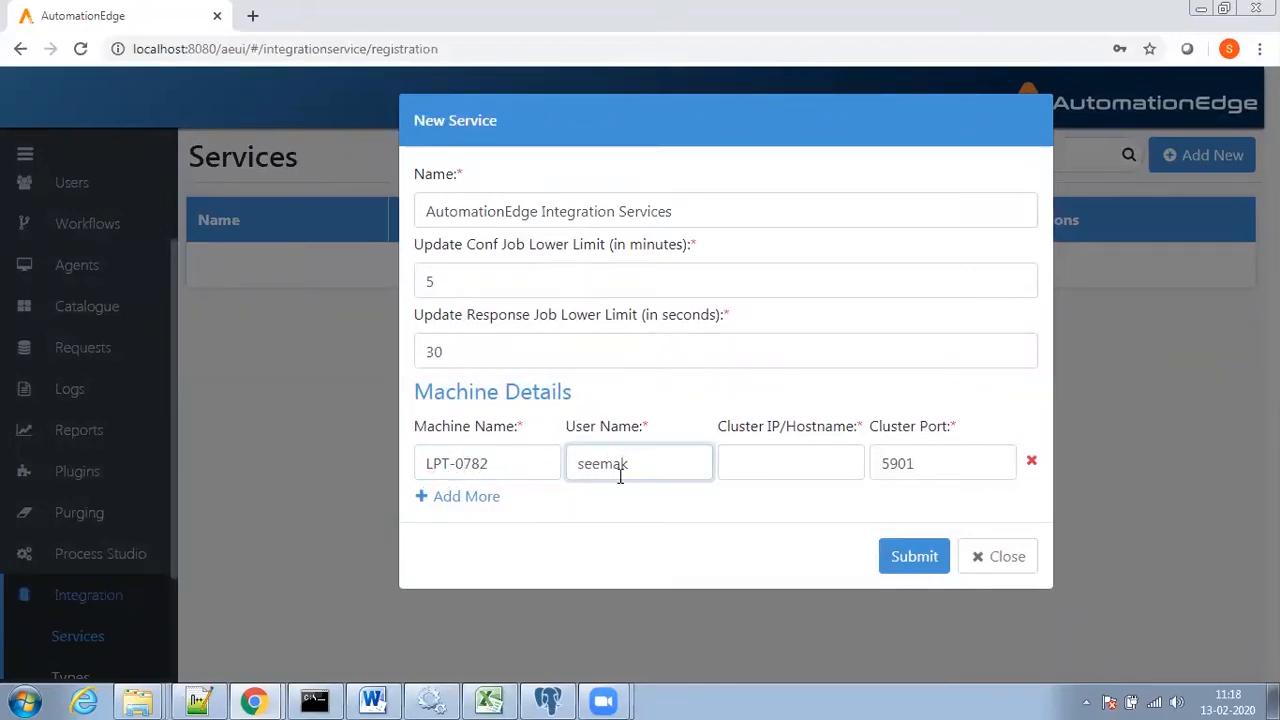
click(760, 466)
text(10.41.7.15)
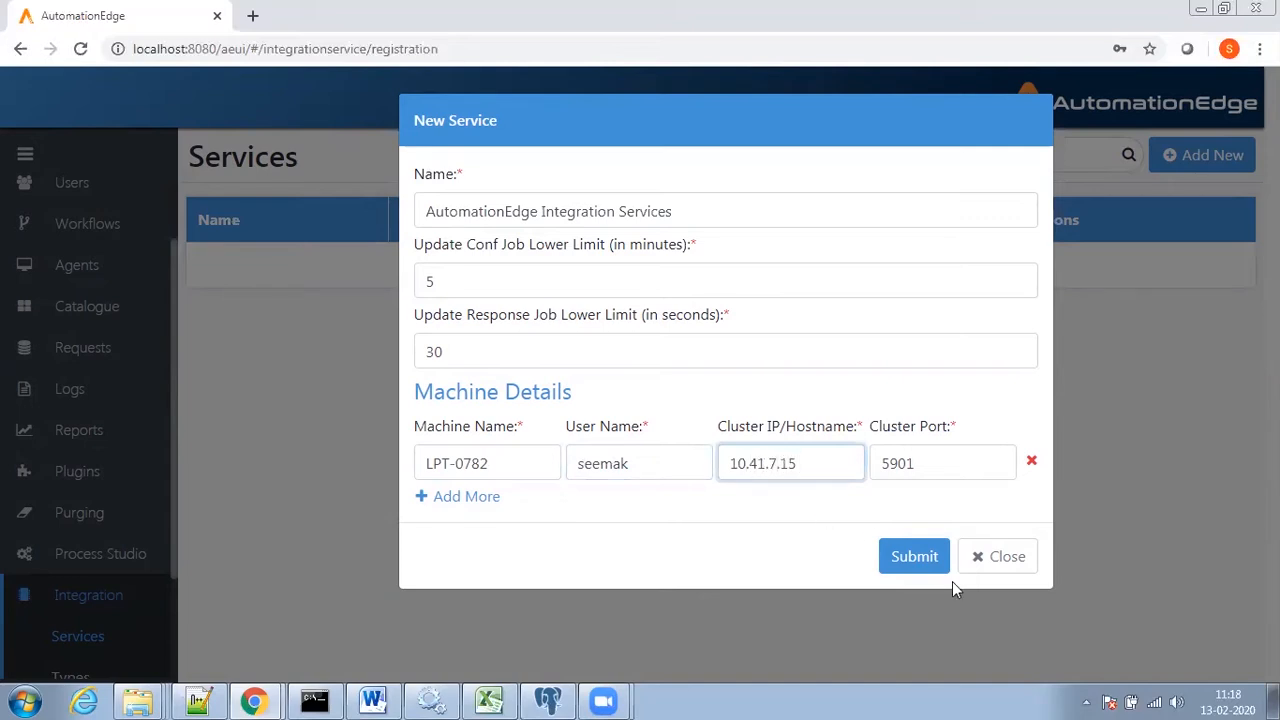
click(906, 560)
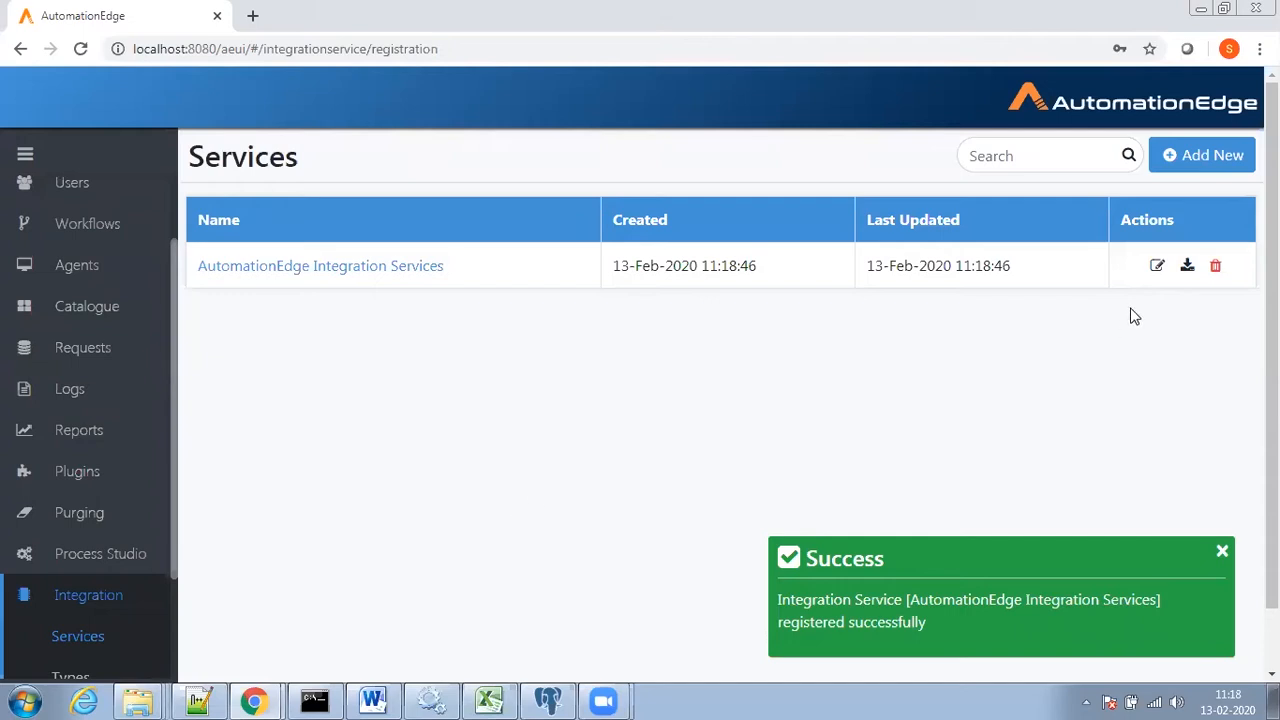
Download the configuration file of AutomationEdge Integration Services and show it in its download folder.
click(1188, 268)
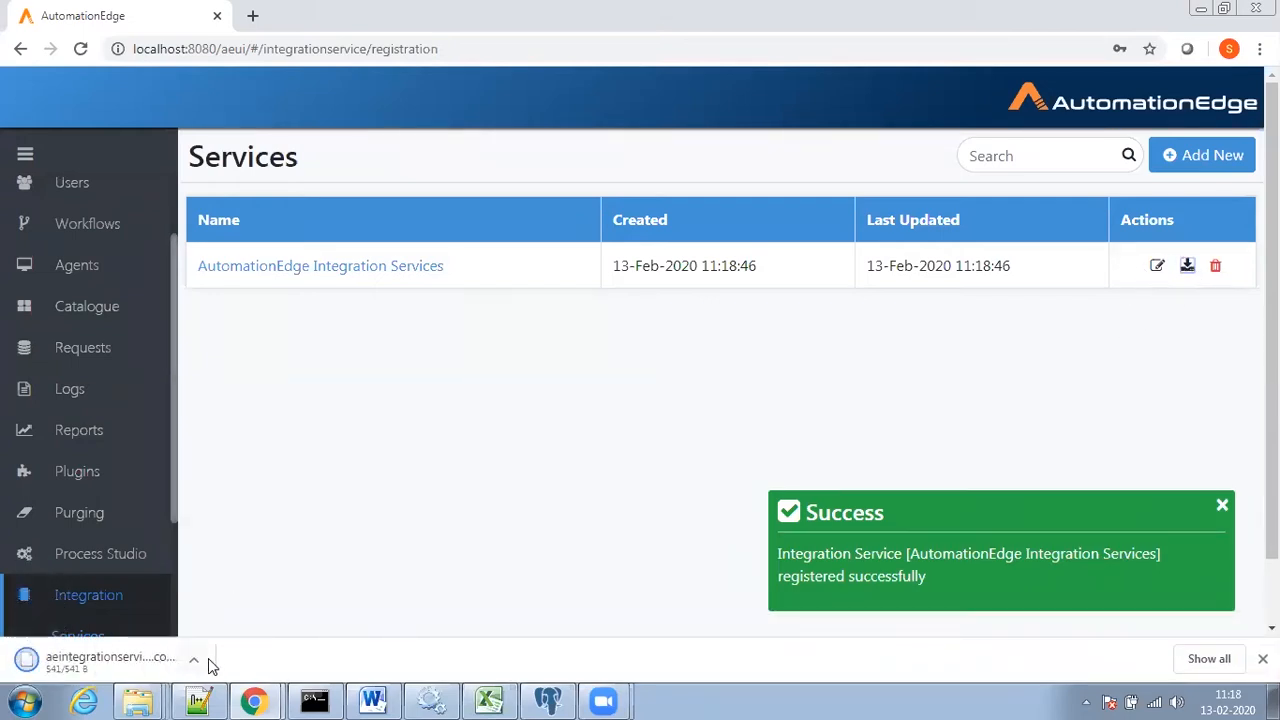
click(195, 662)
click(240, 595)
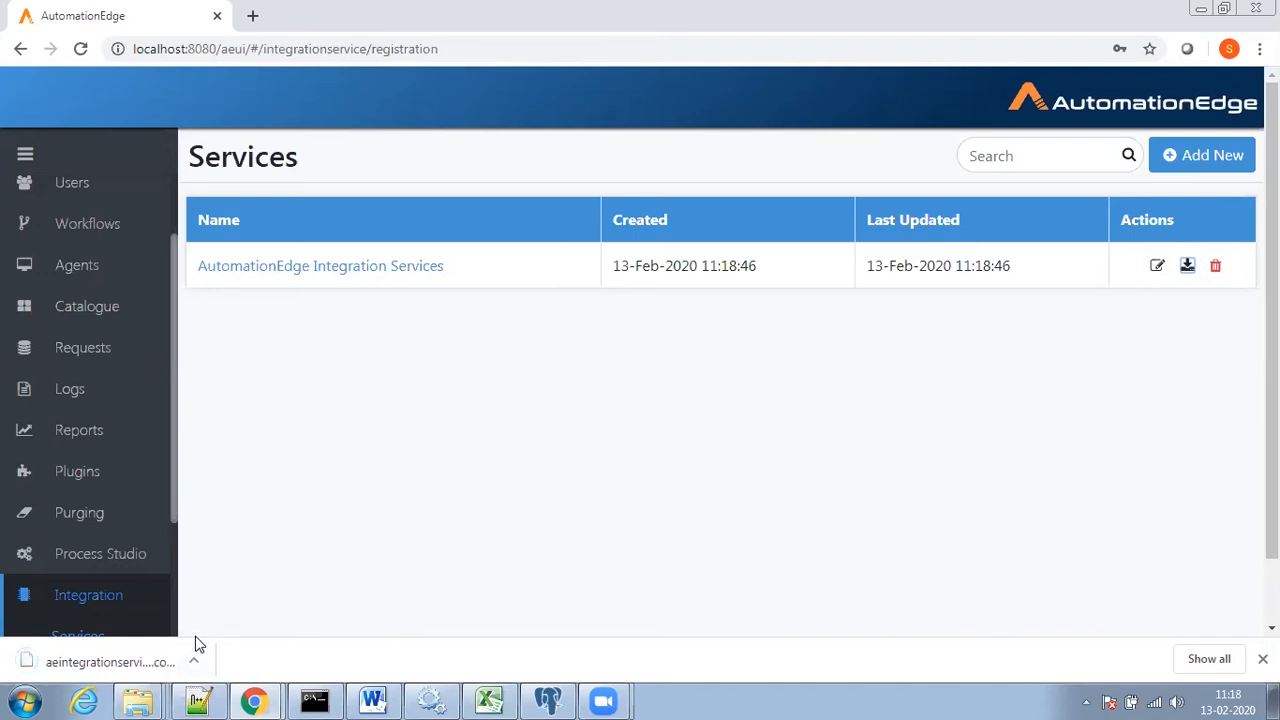
click(197, 668)
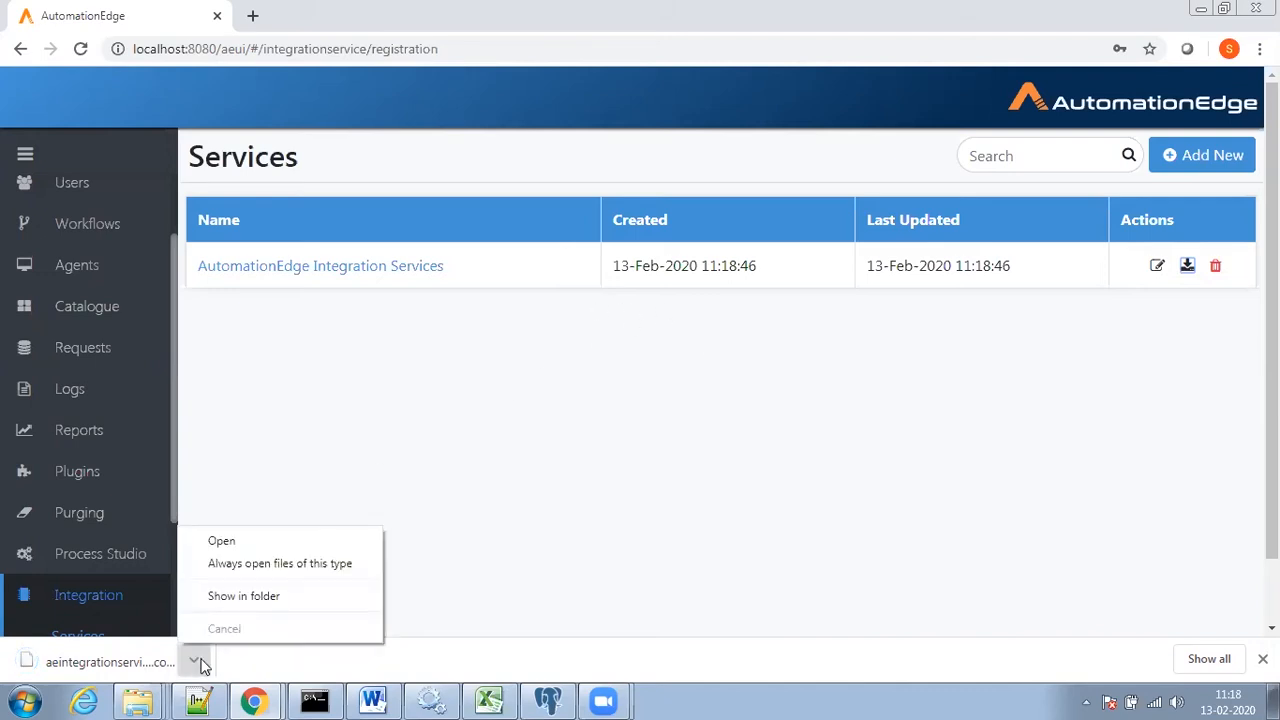
click(248, 600)
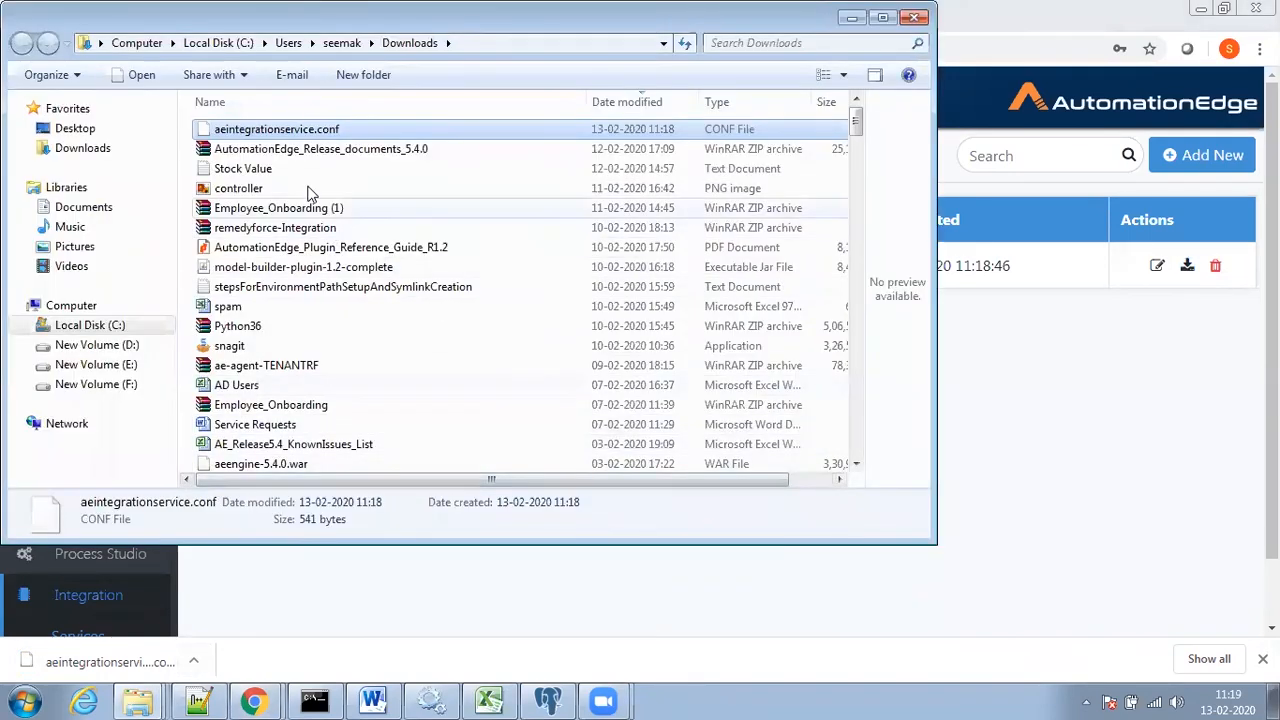
Move aeintegrationservice.conf from Downloads to the tools\automationedge\conf folder on E:, and return to the browser with the download bar closed.
right_click(290, 131)
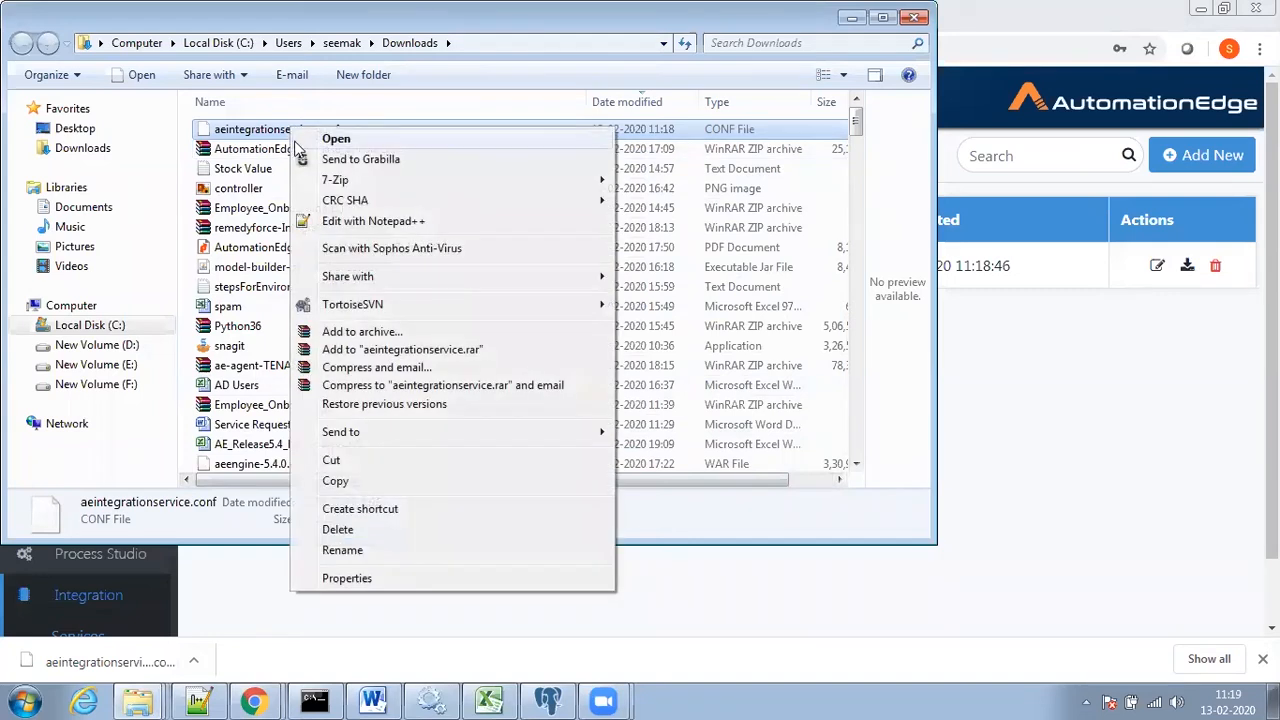
click(350, 480)
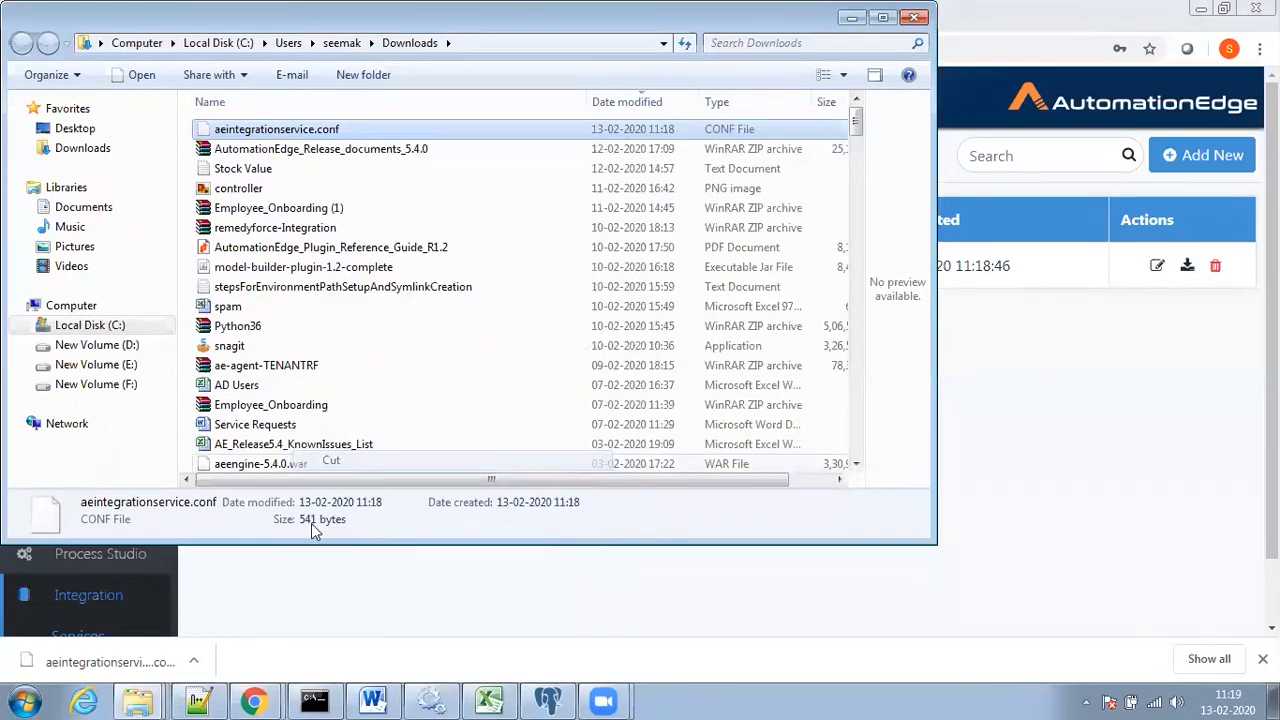
mouse_move(148, 700)
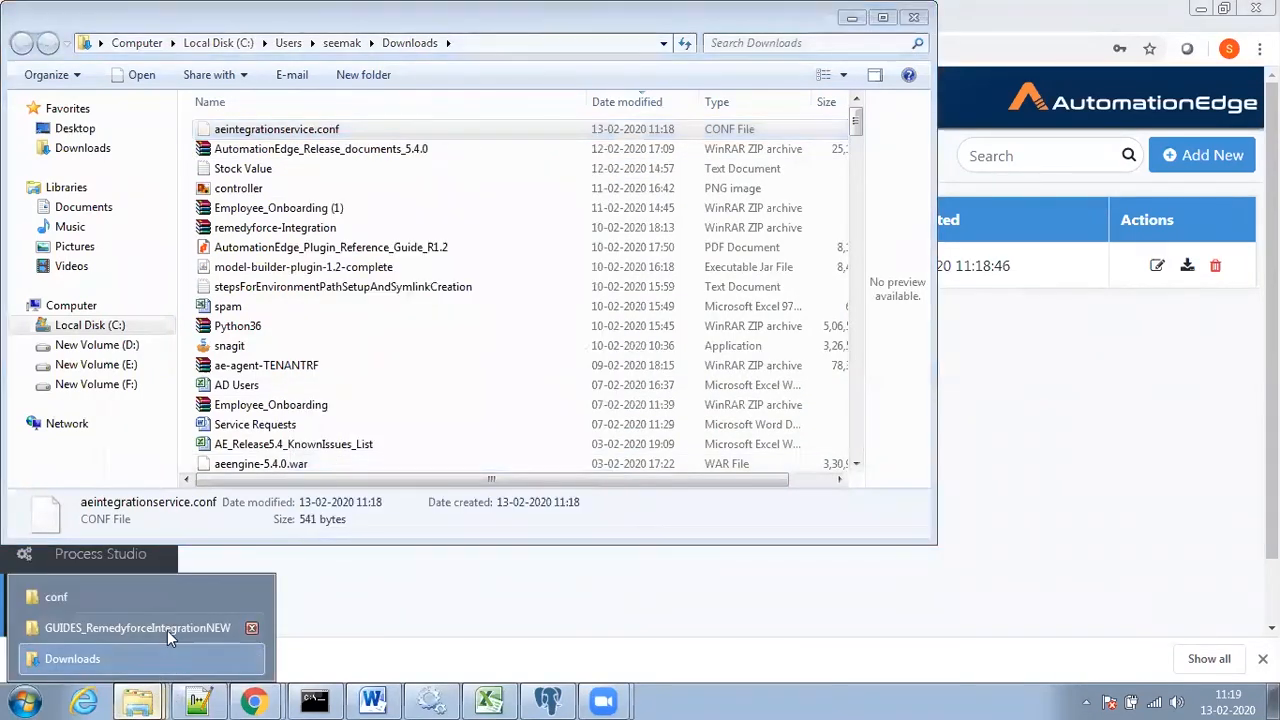
click(100, 597)
right_click(537, 385)
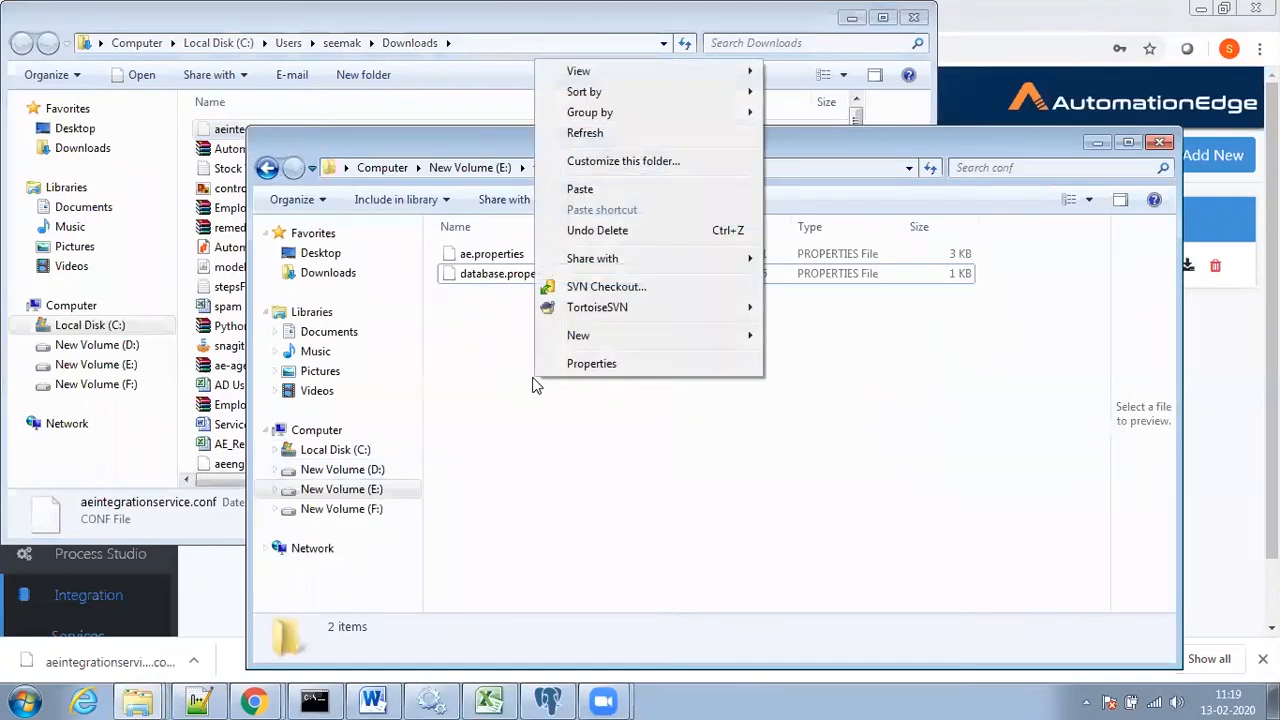
click(602, 190)
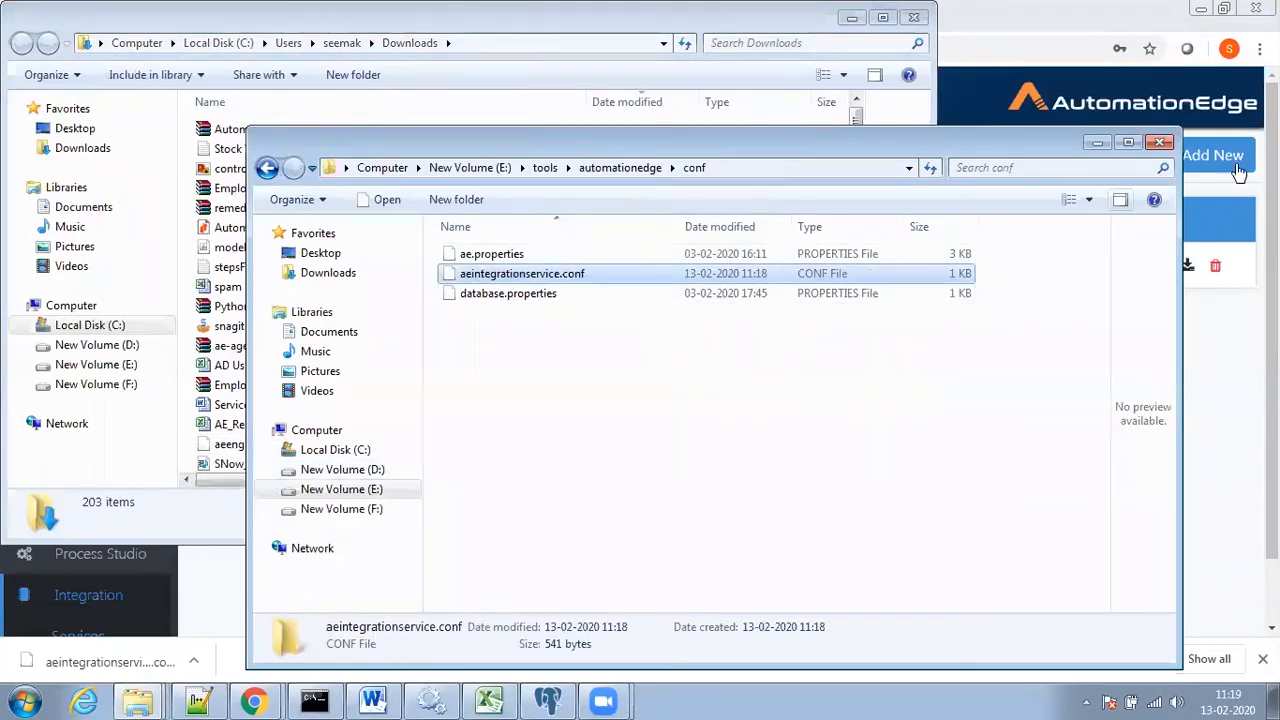
click(1096, 142)
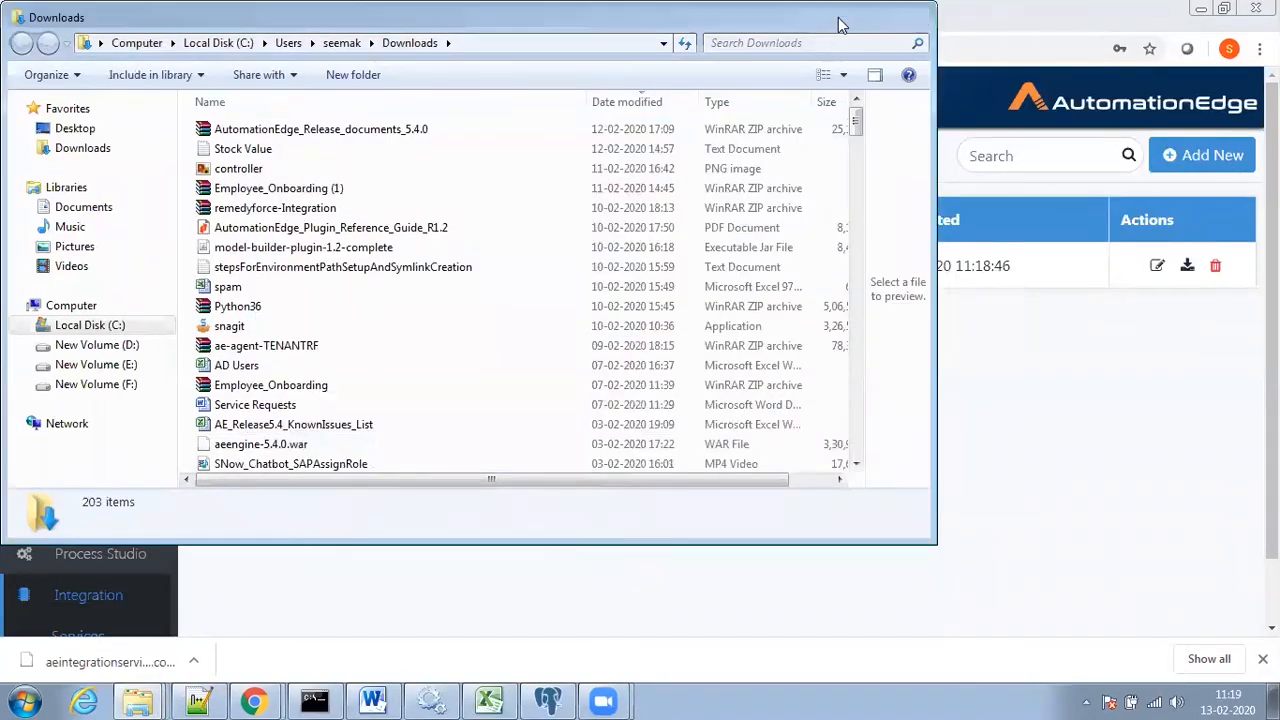
click(845, 21)
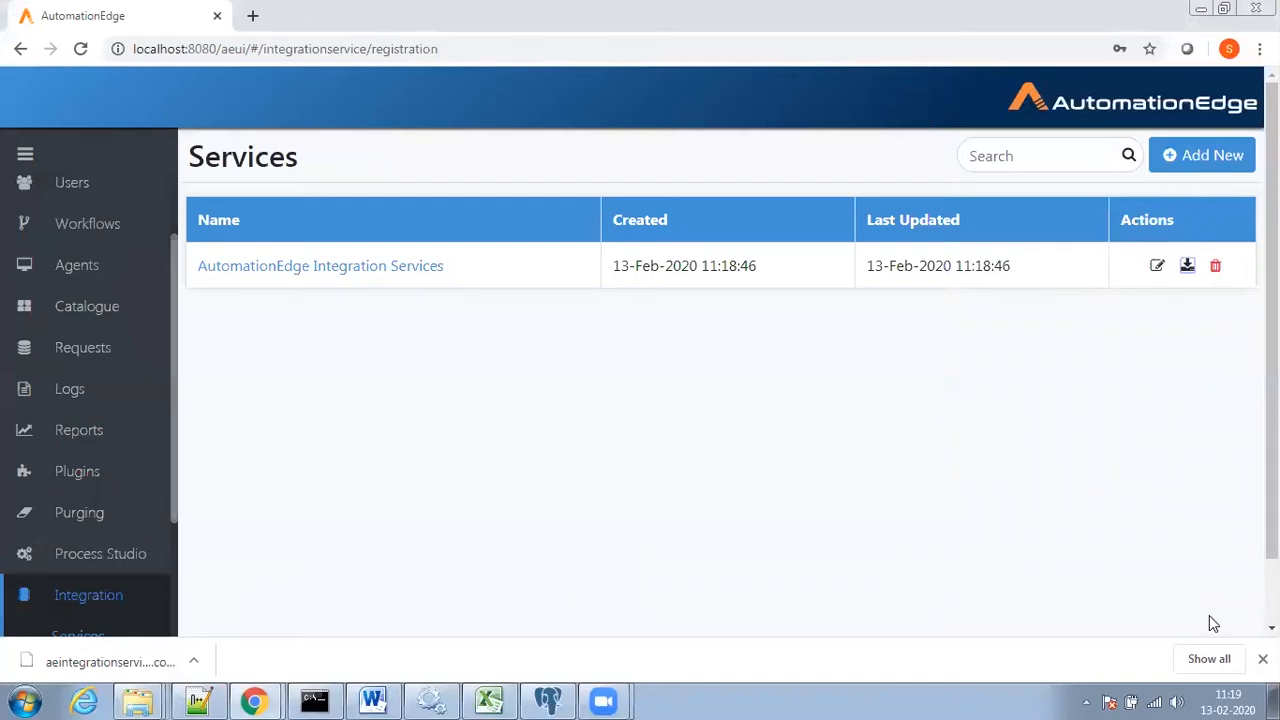
click(1262, 659)
Start a new integration type named Remedyforce with the description "Integrate Remedyforce with AutomationEdge".
scroll(148, 538, down, 3)
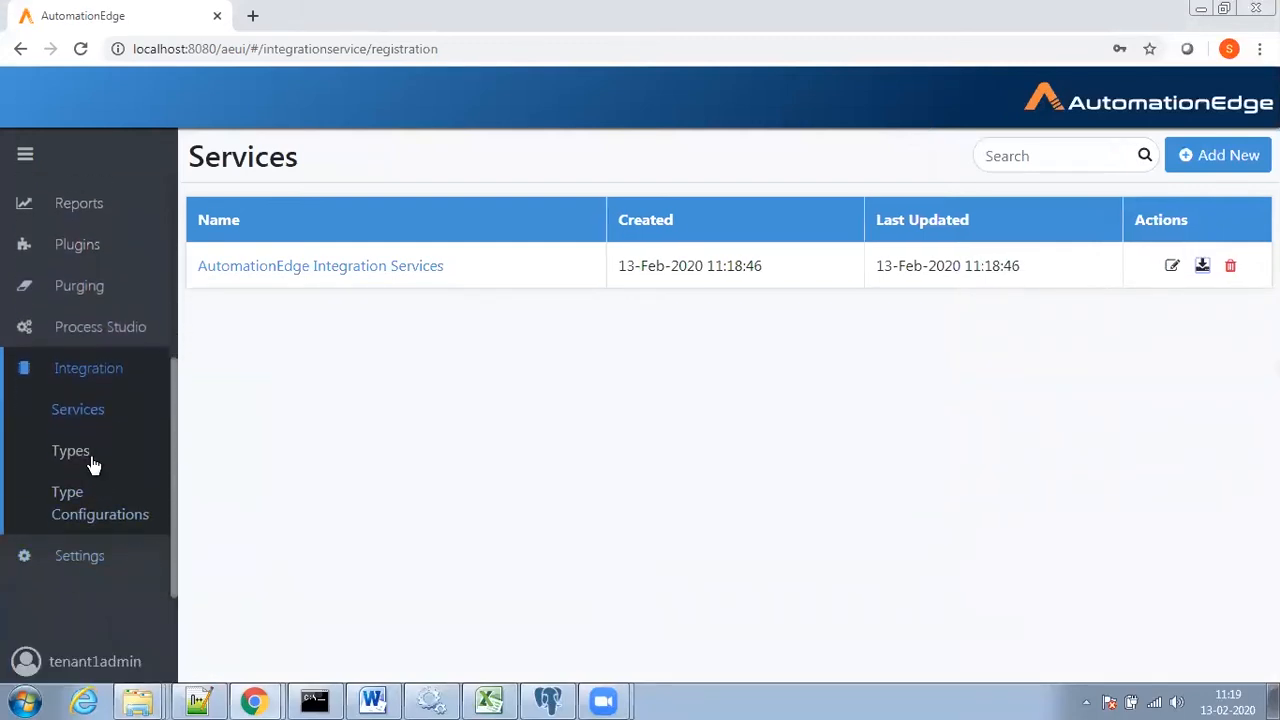
click(84, 452)
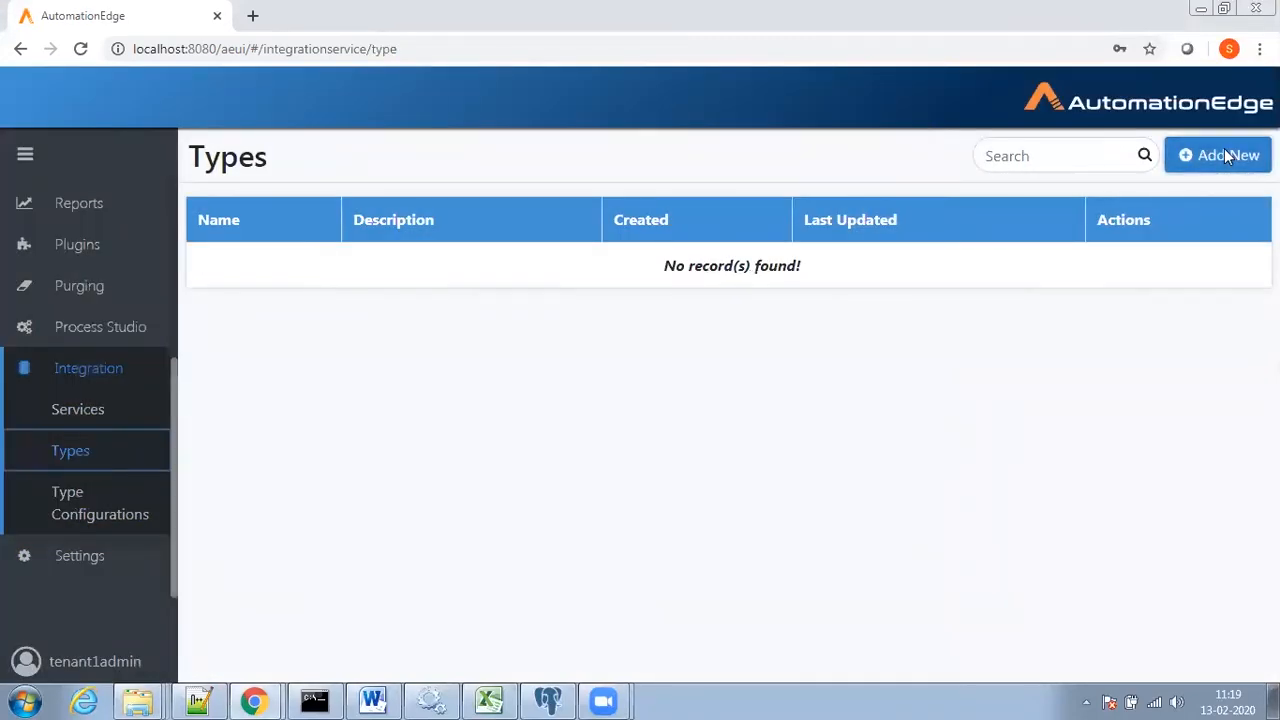
click(1224, 152)
click(526, 210)
text(Remedy)
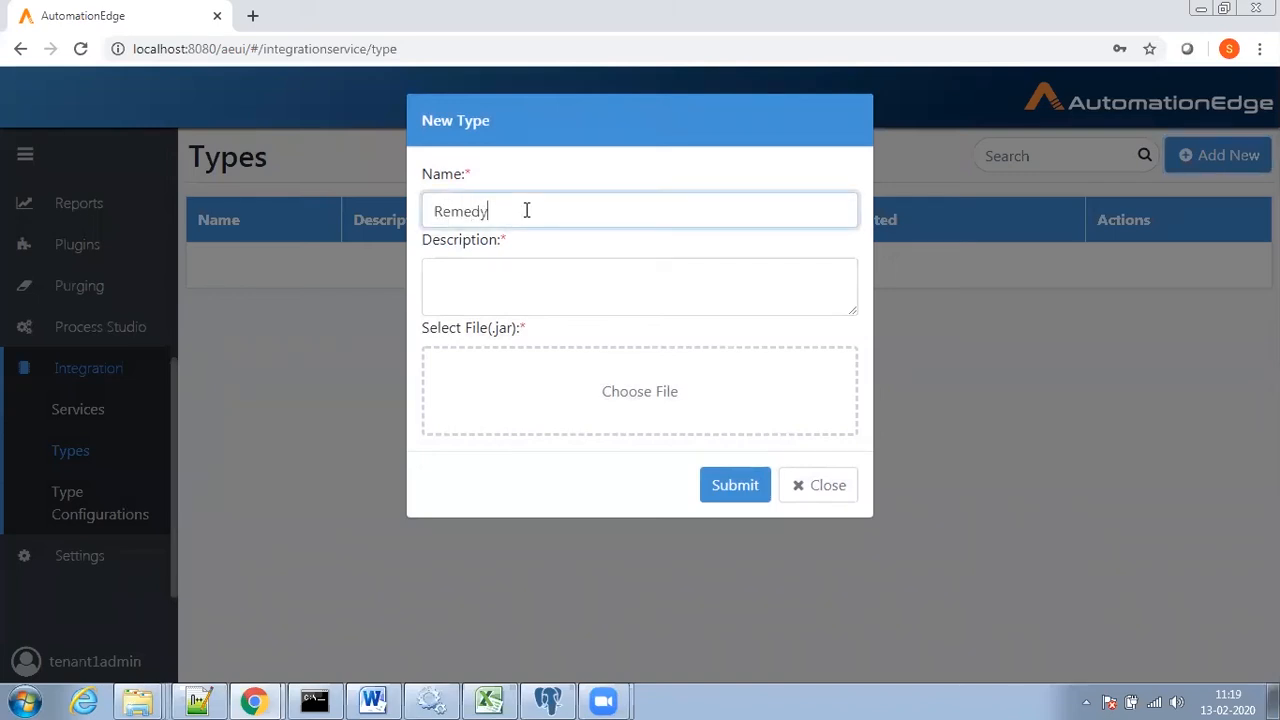
text(force)
drag(556, 212, 434, 204)
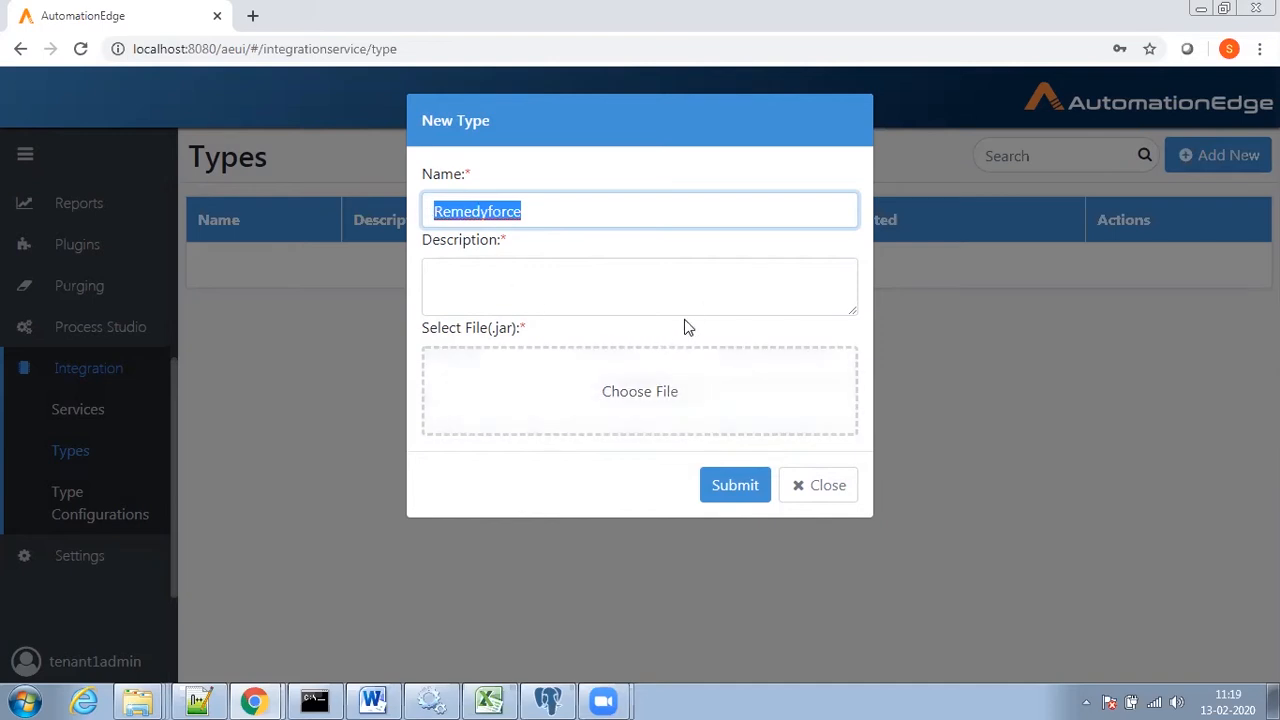
click(582, 287)
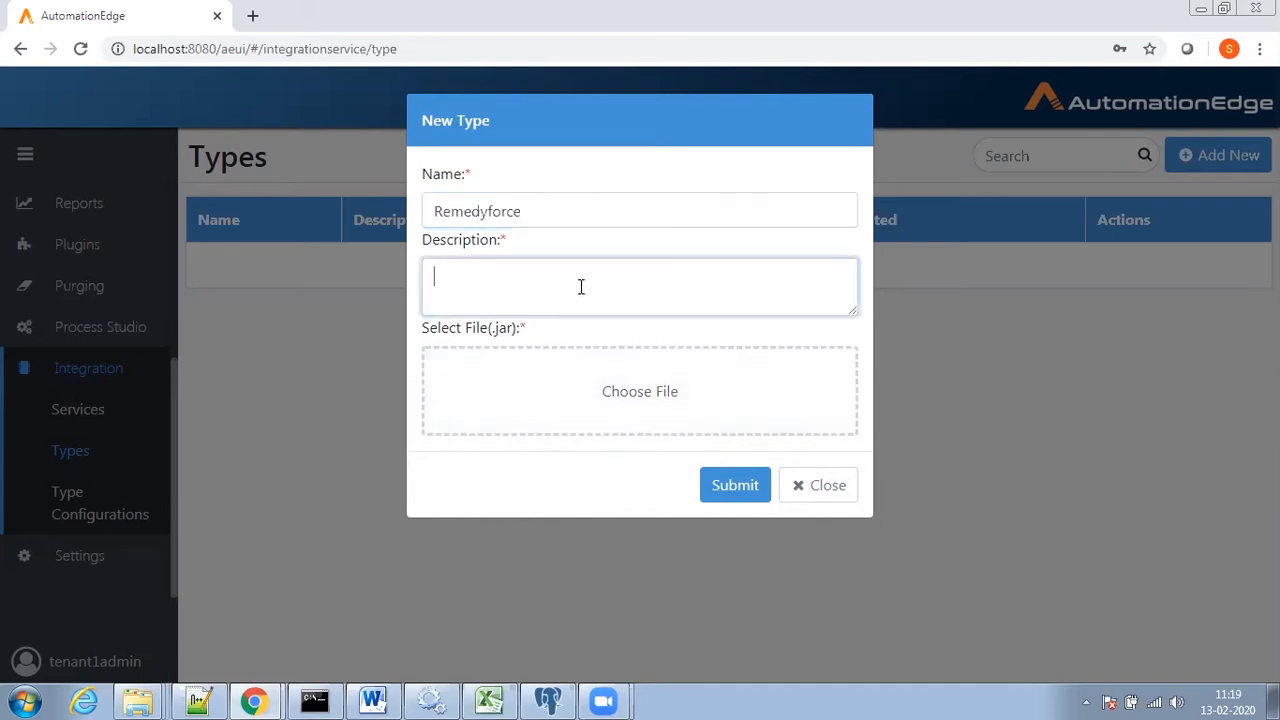
text(Integrate Remedyforce with Automatio)
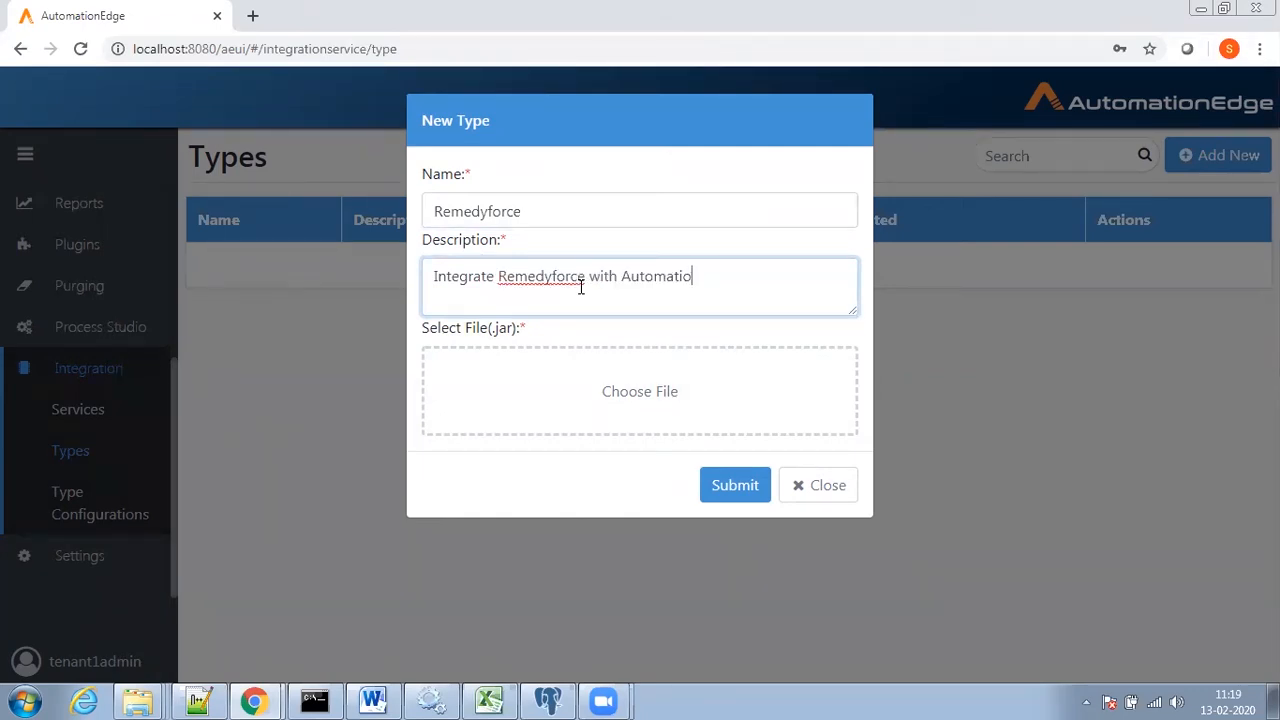
text(nEdge)
Attach remedyforce-rest.jar from the GUIDES_RemedyforceIntegrationNEW folder to the new type and submit it.
click(551, 390)
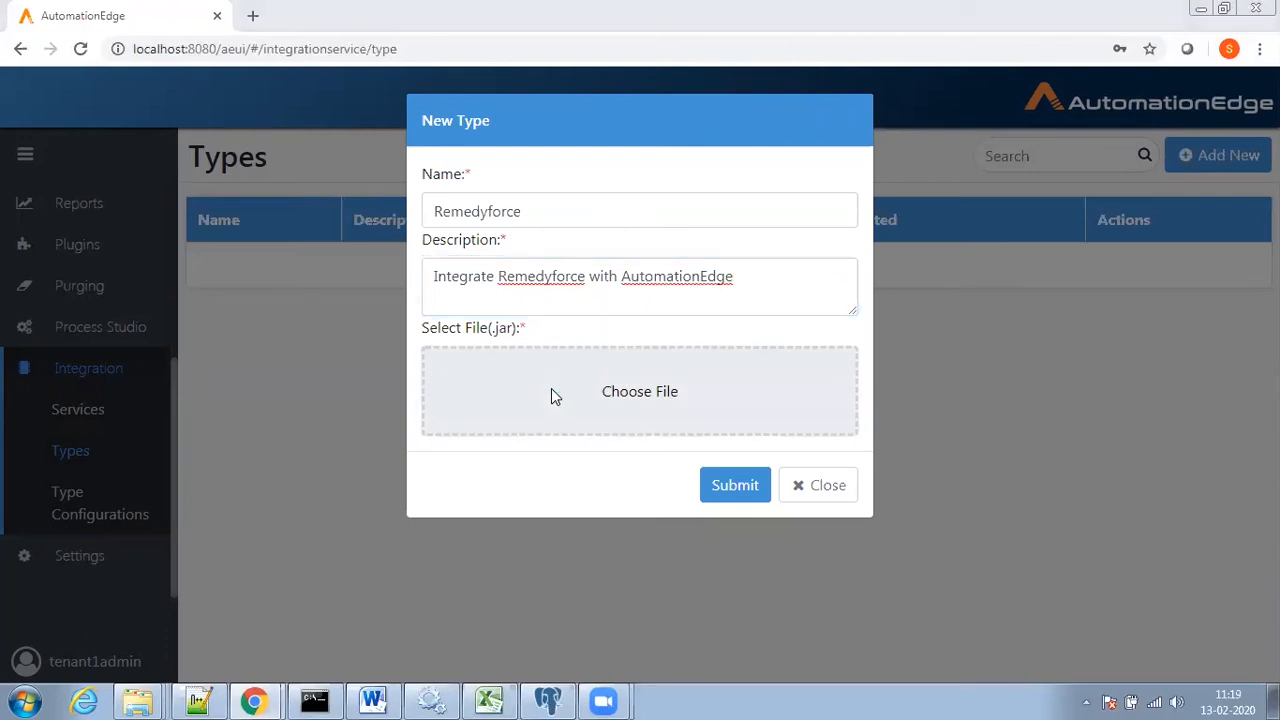
click(292, 212)
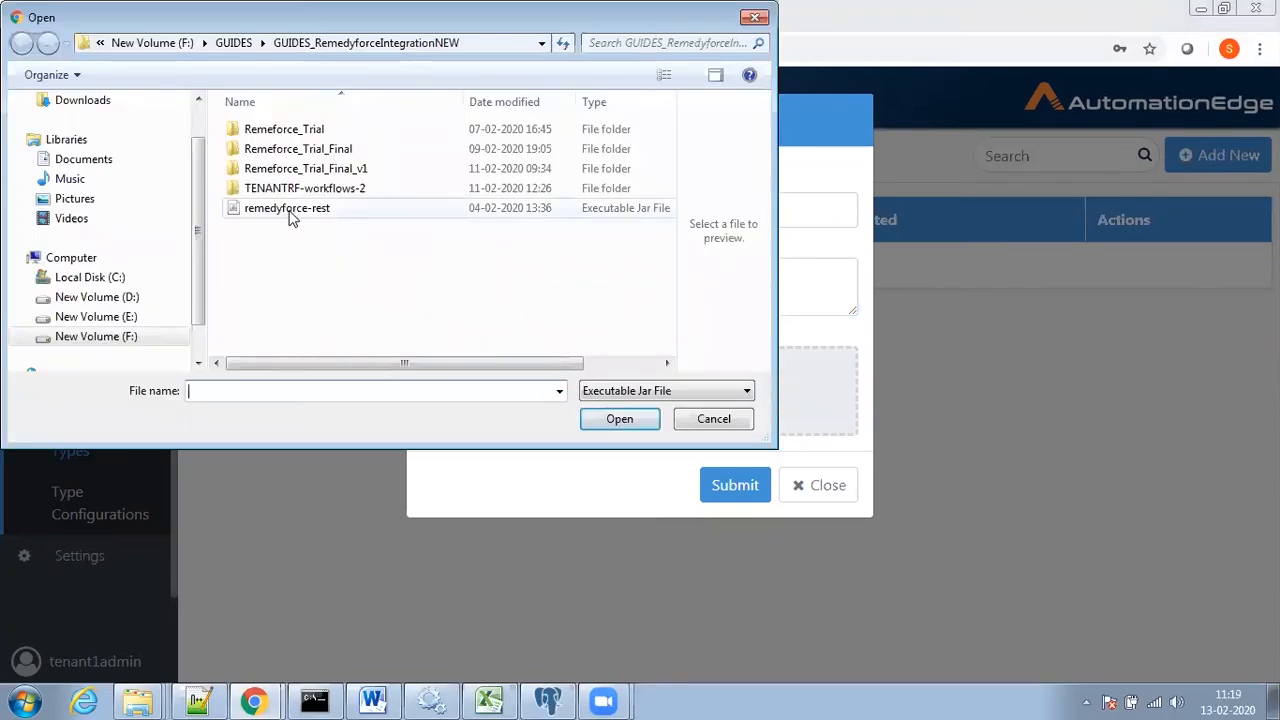
double_click(278, 213)
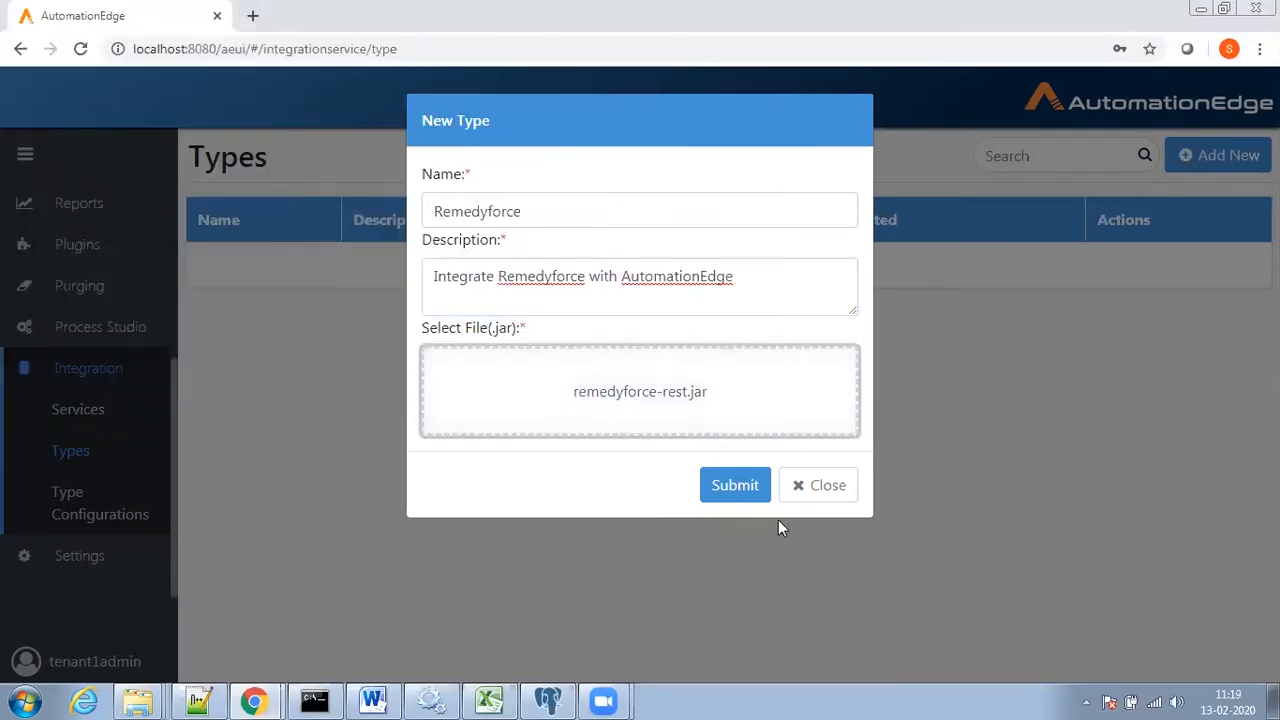
click(729, 482)
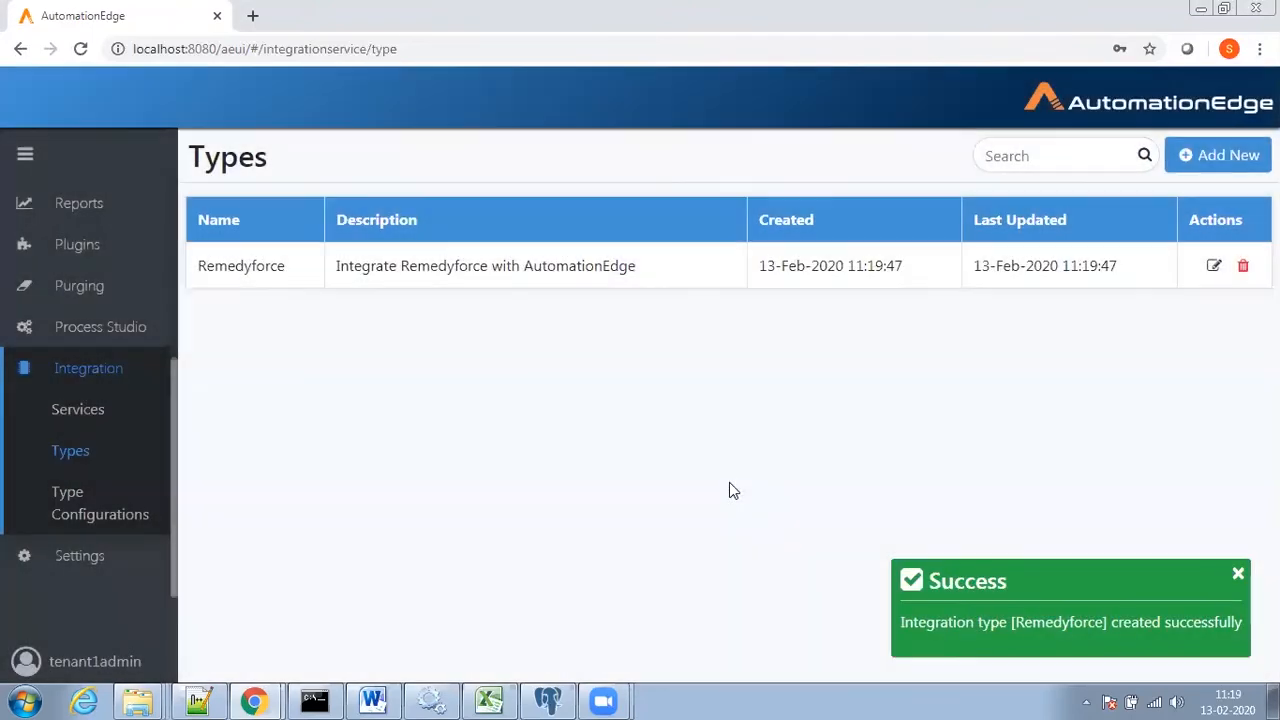
Start a new type configuration and name it Remedyforce.
click(97, 518)
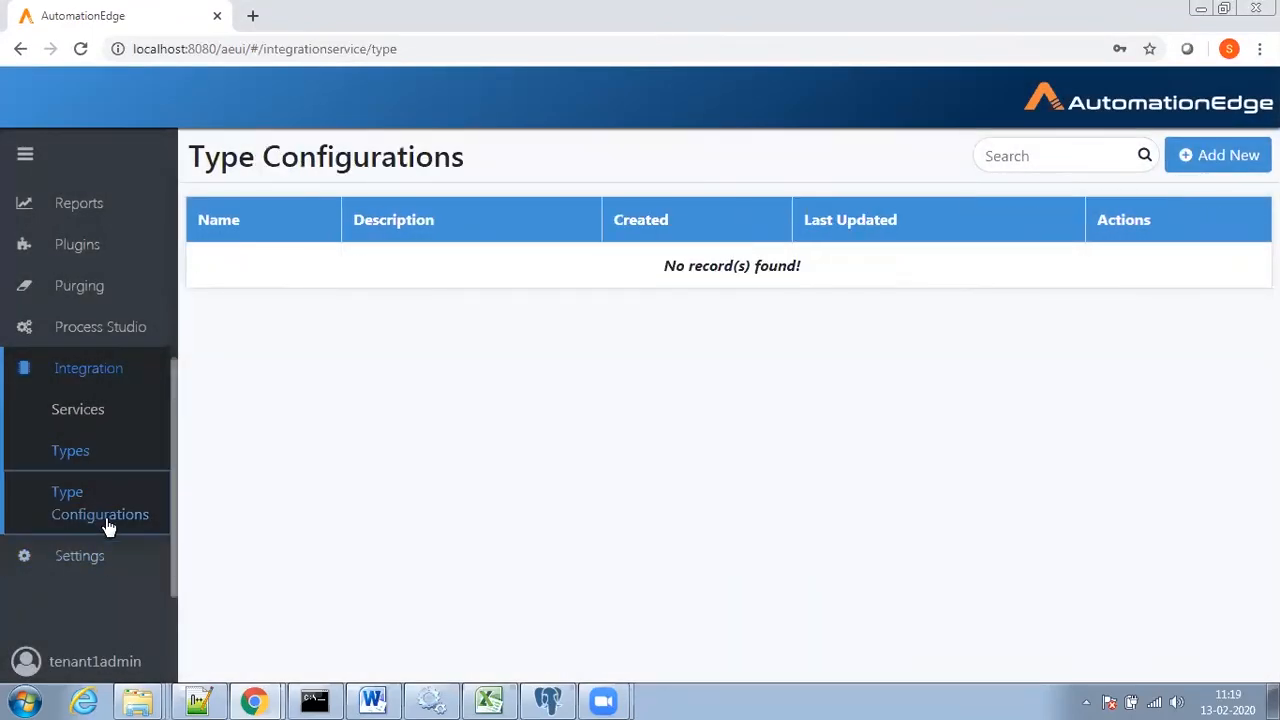
click(1208, 163)
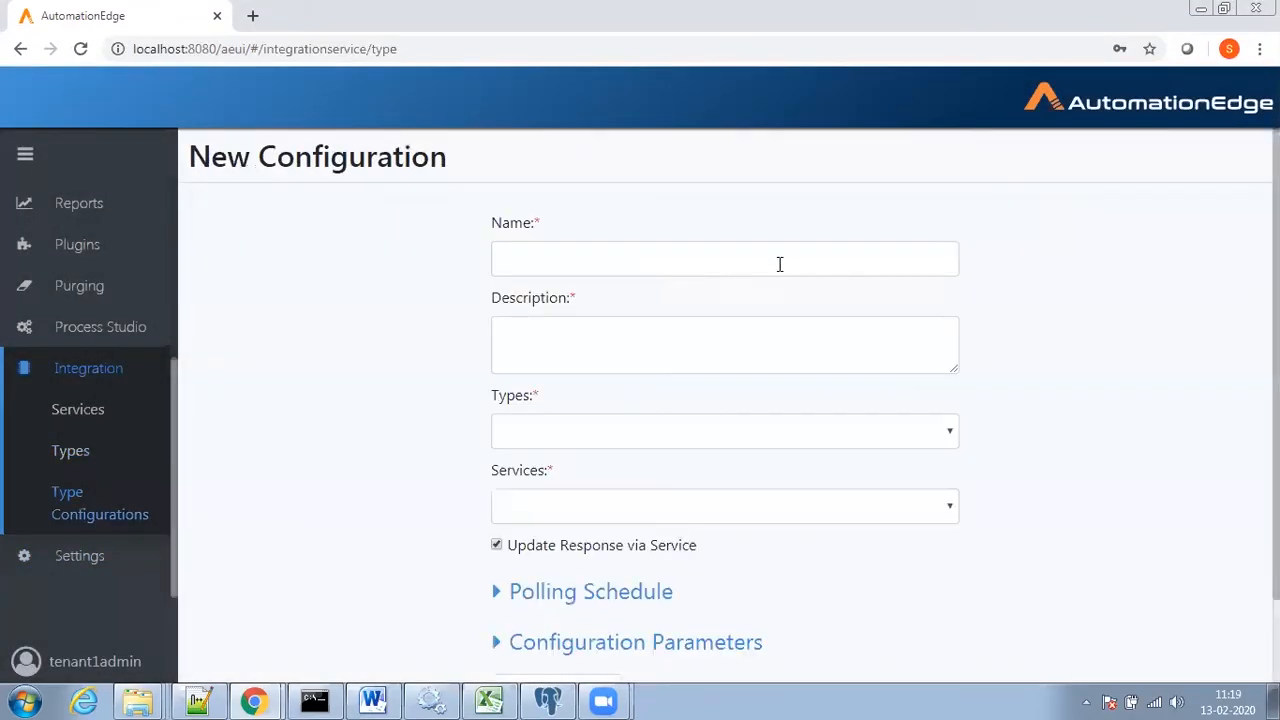
click(592, 262)
text(Rem)
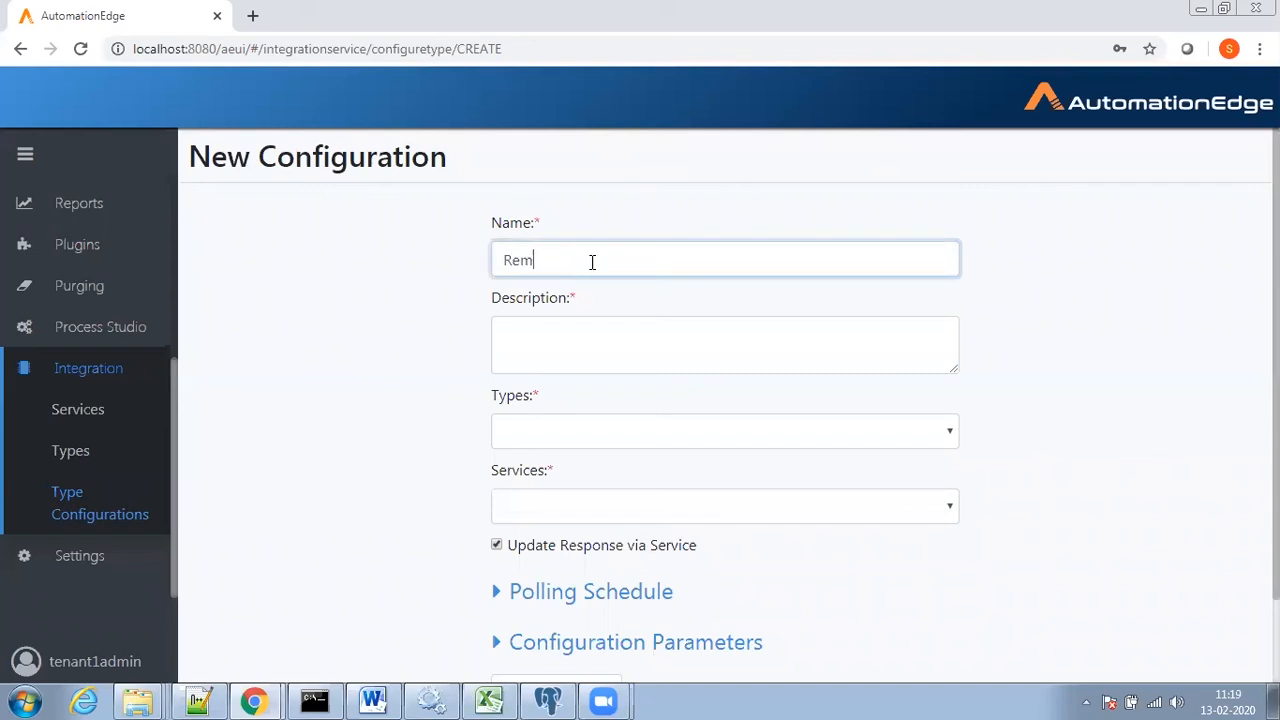
text(edyforce)
drag(630, 264, 377, 251)
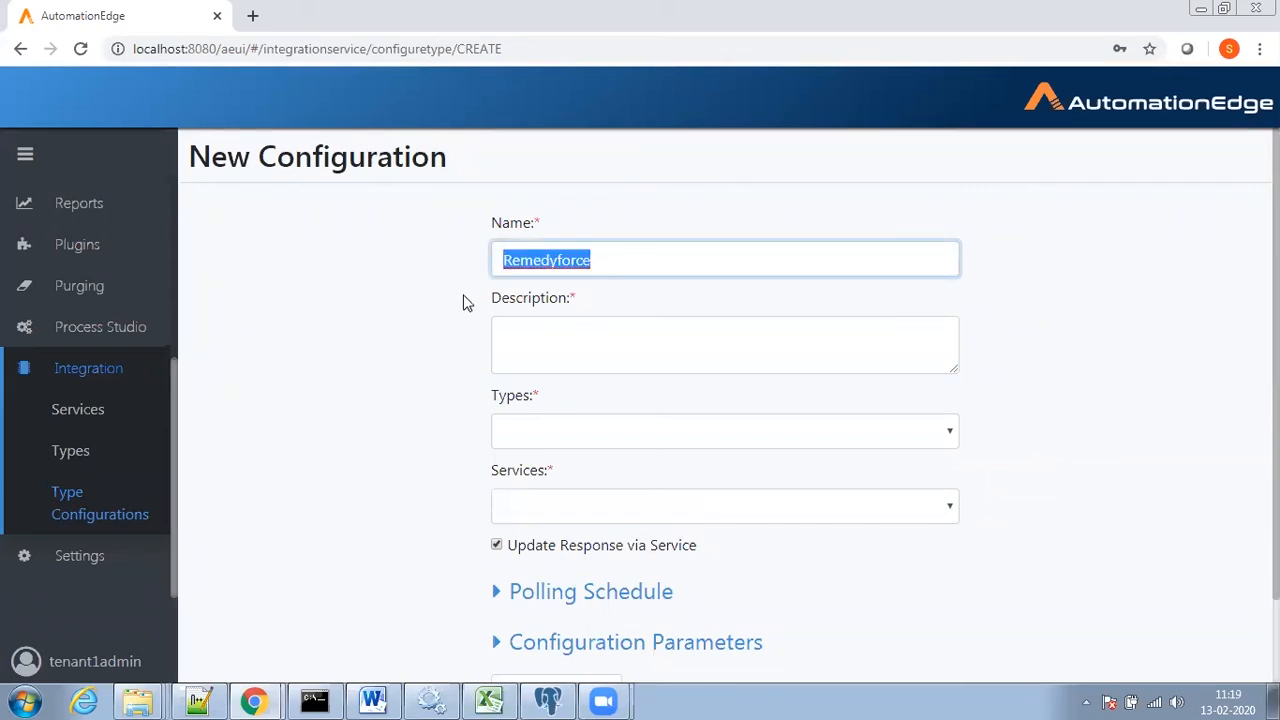
Describe the configuration as "AutomationEdge Integration Instance for Remedyforce Service Requests" and extend its name to Remedyforce Service Requests.
click(541, 340)
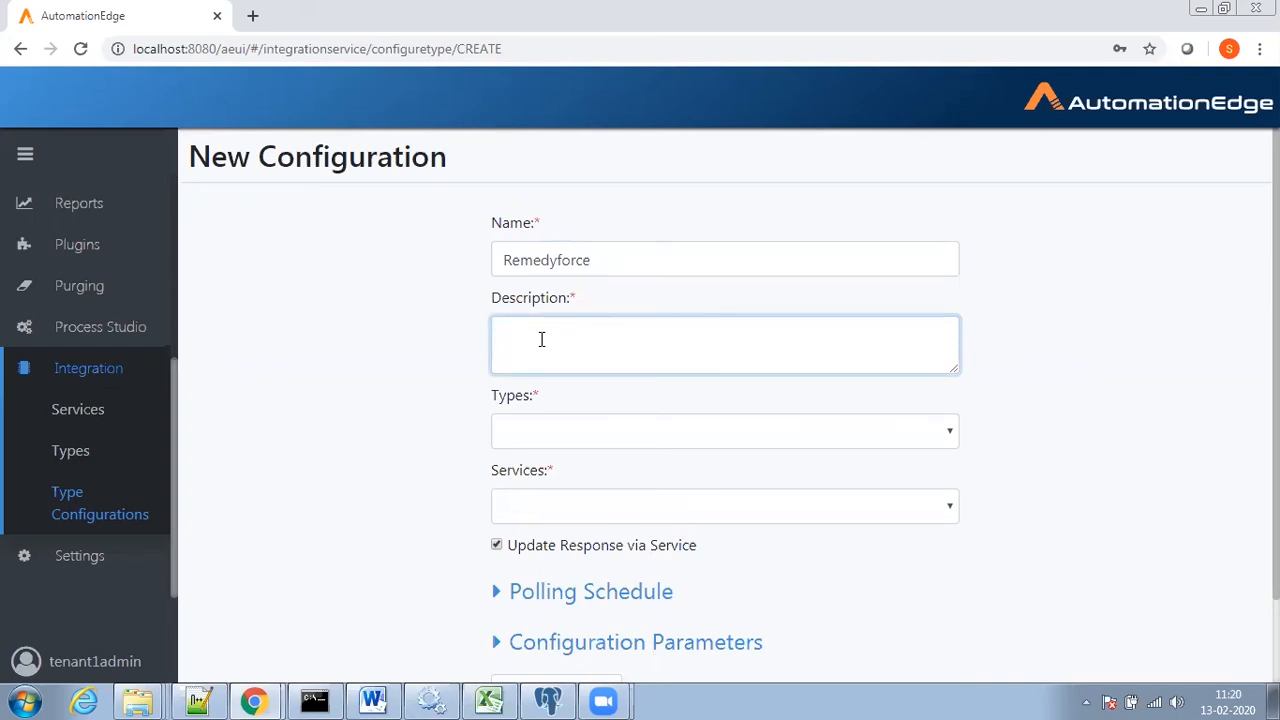
text(Automa)
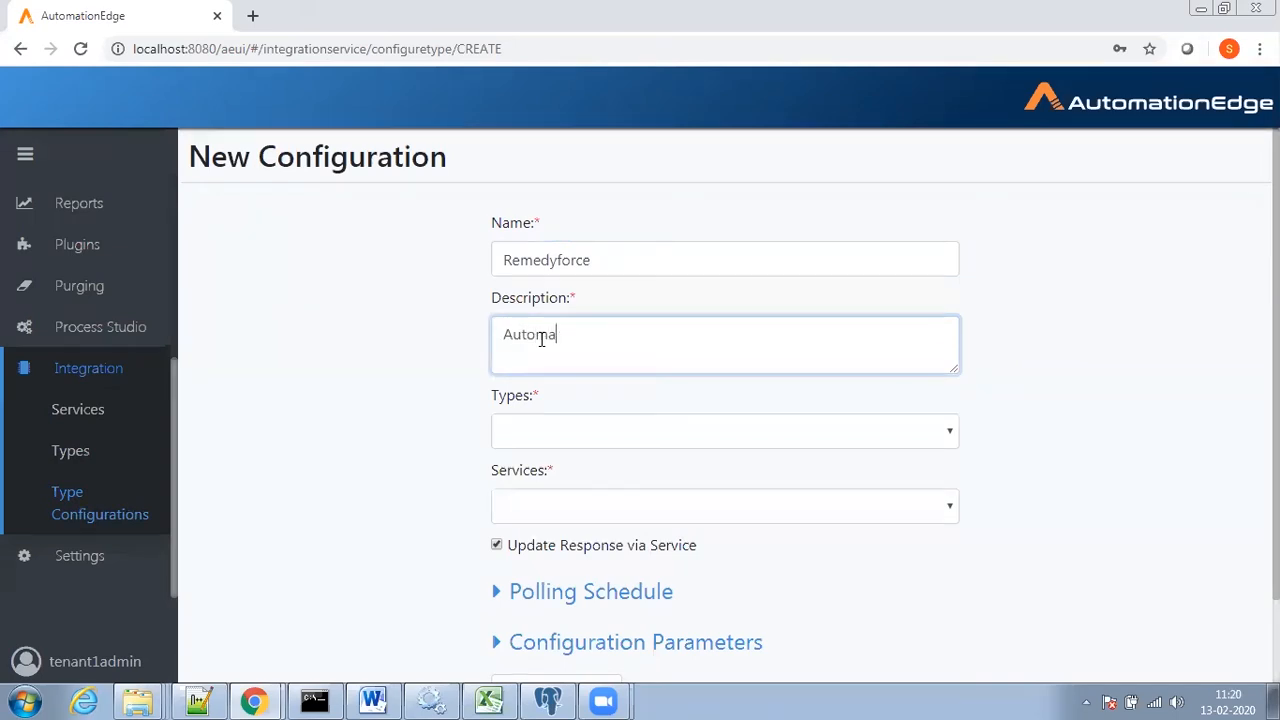
text(tion Edge Integration Instance)
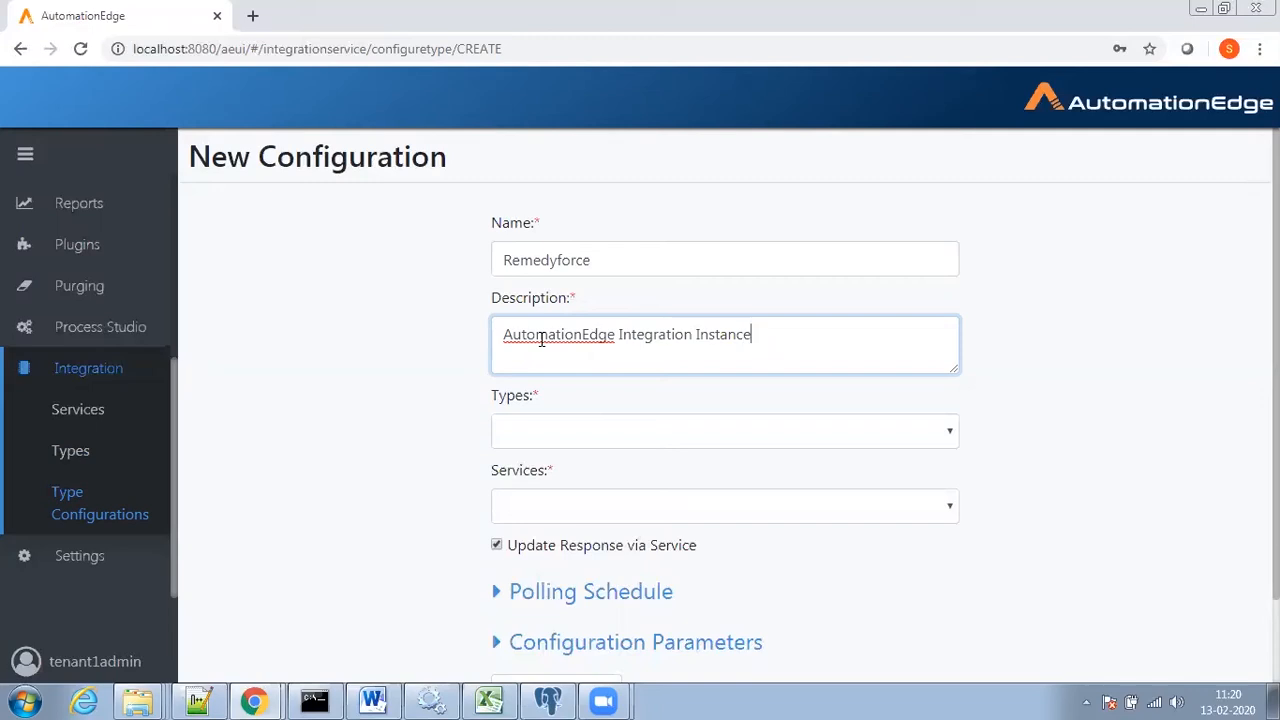
text( for Remedyforce Se)
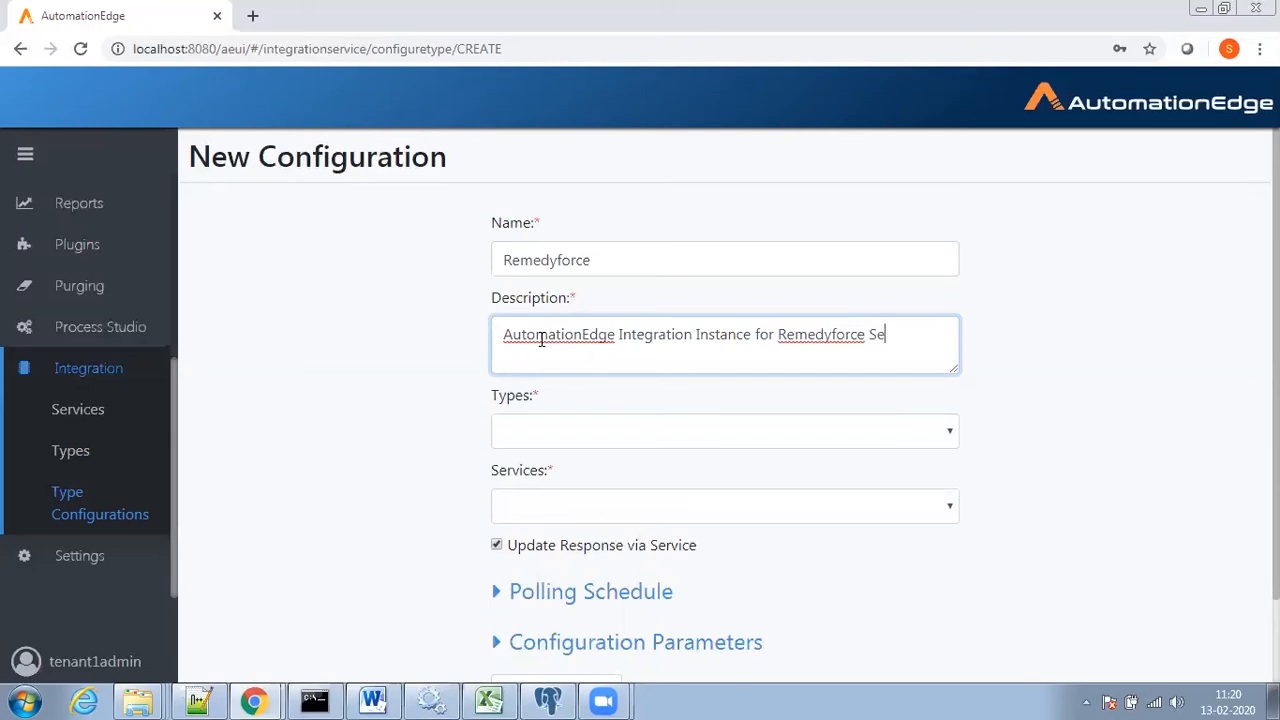
text(rvice Requests)
click(658, 268)
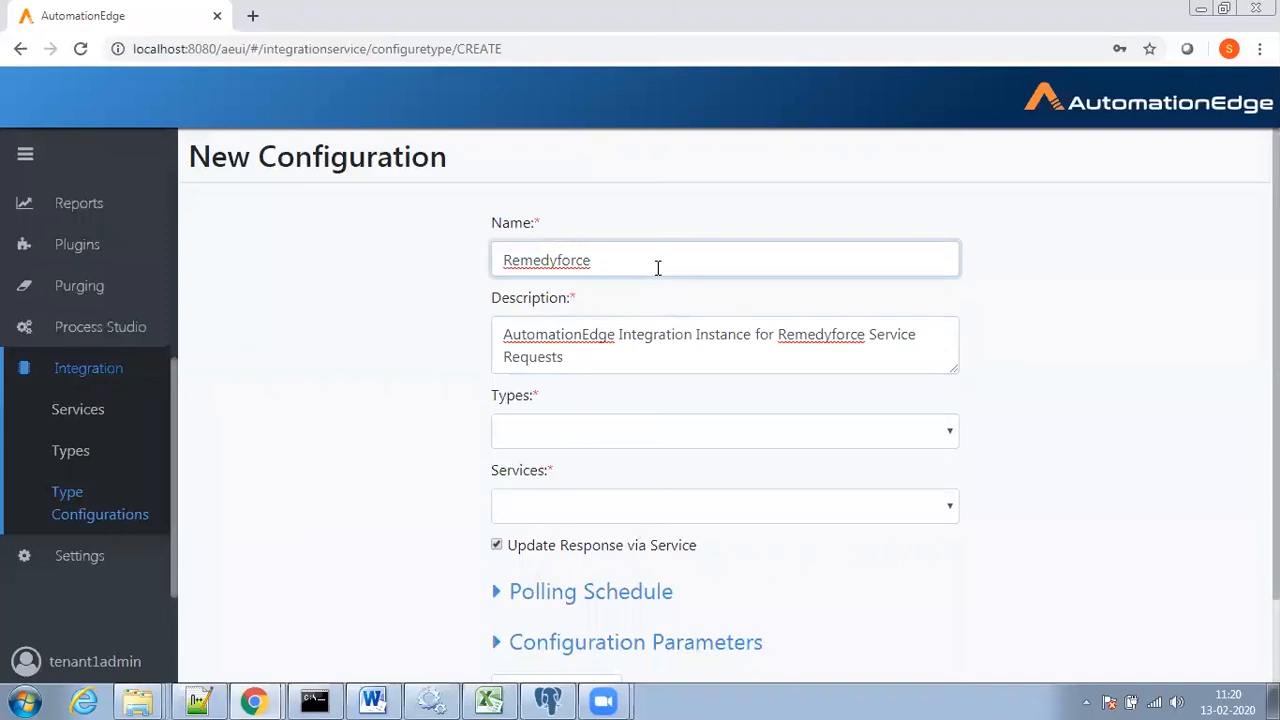
text(Service Requests)
Assign the Remedyforce type and the AutomationEdge Integration Services service to the configuration.
click(583, 435)
click(562, 484)
click(588, 512)
click(594, 555)
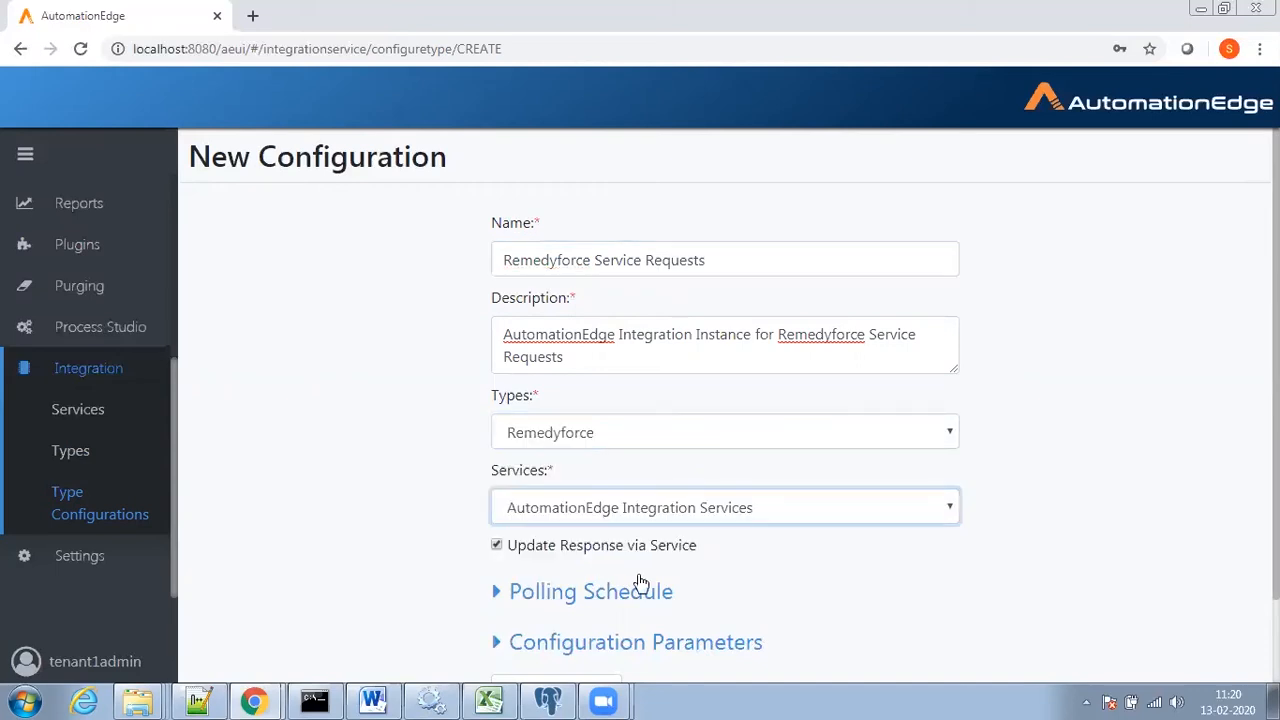
Set the polling schedule to run infinitely with a start date of 2020-02-13.
scroll(1034, 606, down, 2)
click(507, 505)
scroll(296, 459, down, 3)
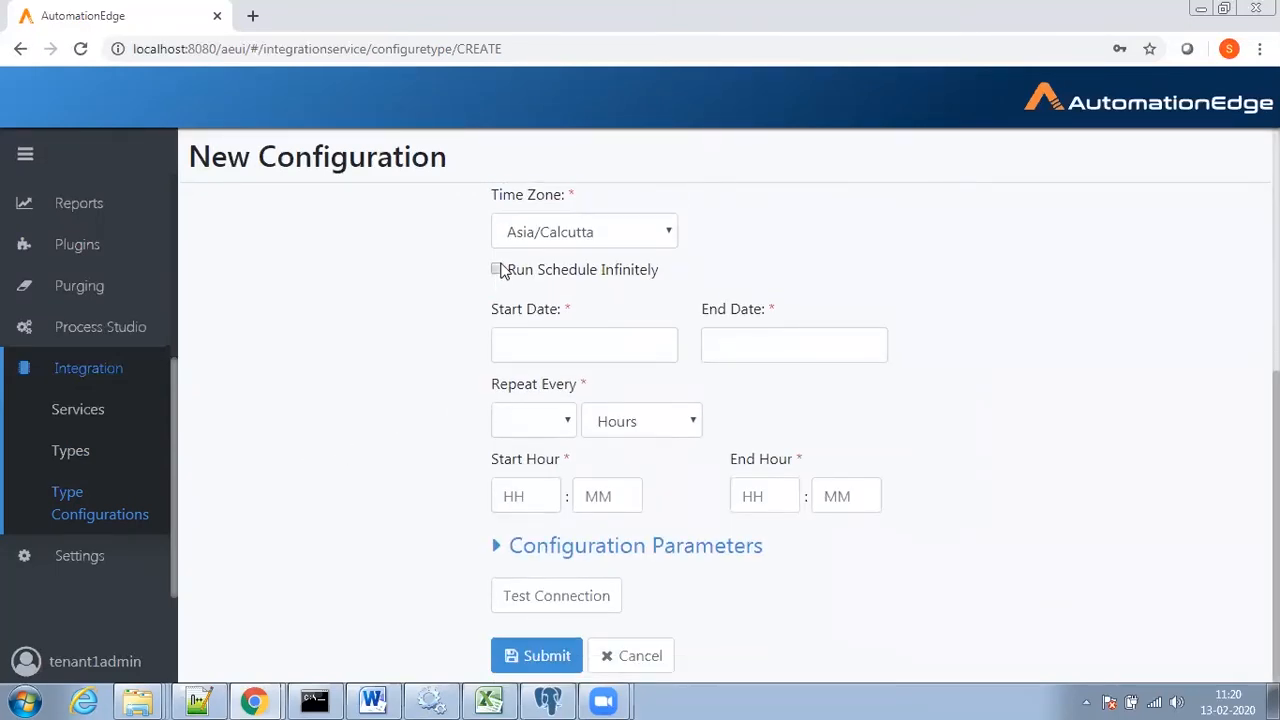
click(497, 269)
click(568, 347)
click(650, 505)
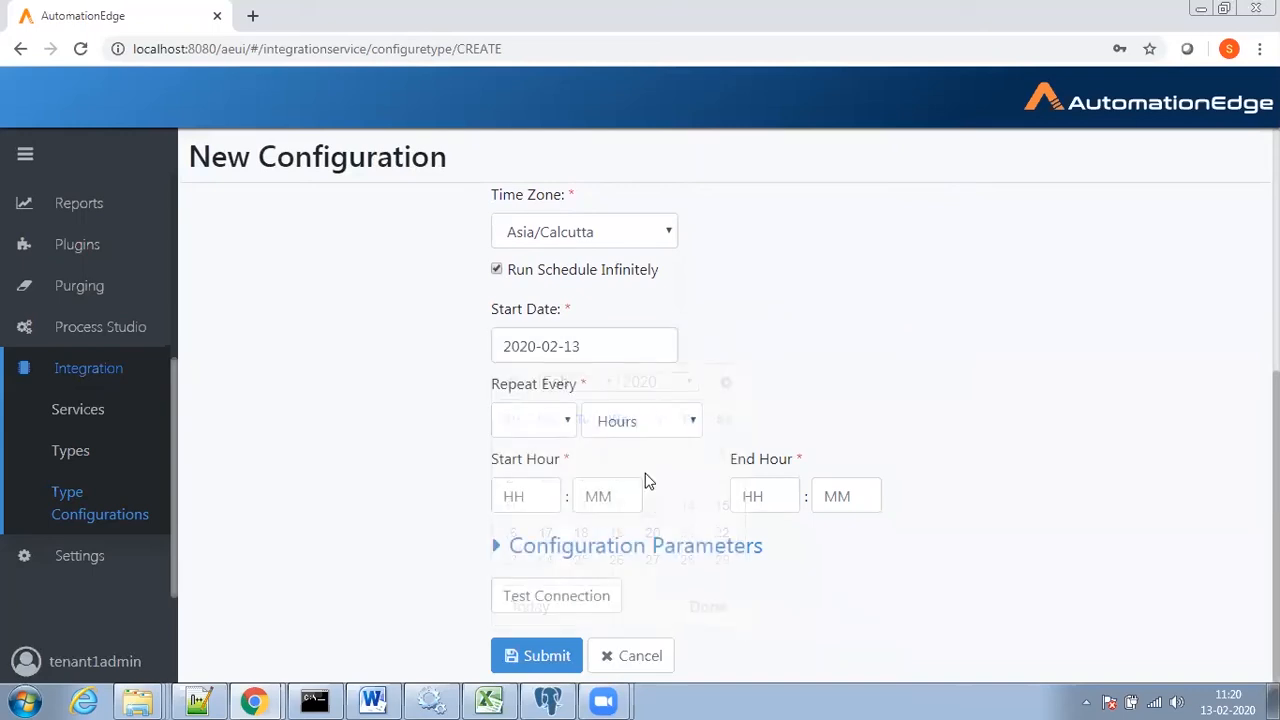
Make the polling schedule repeat every 30 seconds.
click(628, 424)
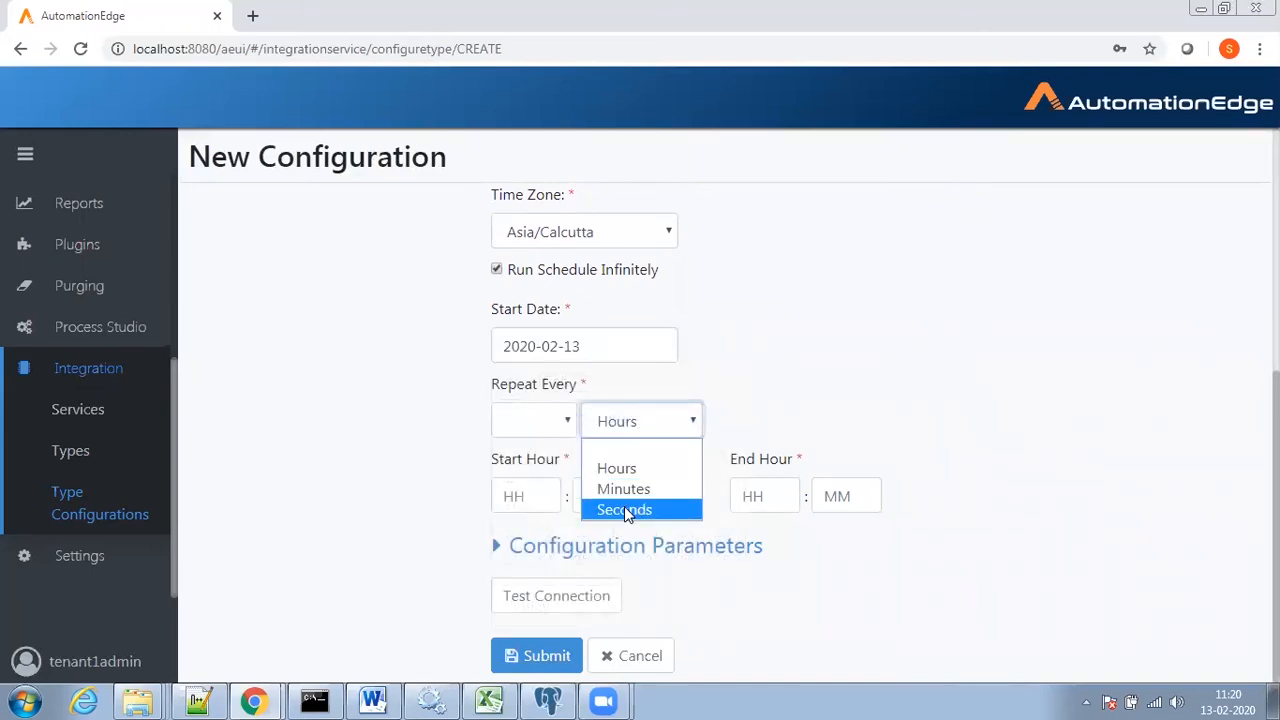
click(624, 509)
click(532, 421)
click(535, 467)
Set the polling window's start hour to 00:00 and its end hour to 23:00.
click(517, 499)
text(00)
key(Tab)
text(00)
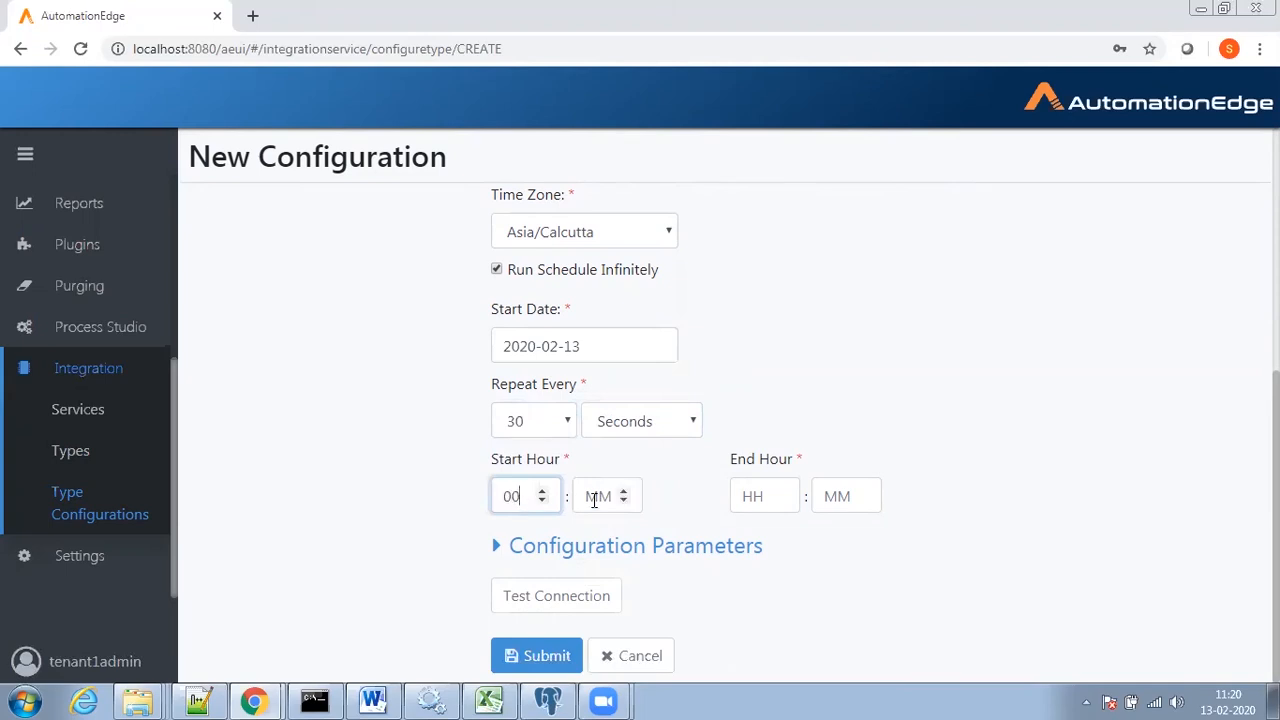
click(767, 500)
text(23)
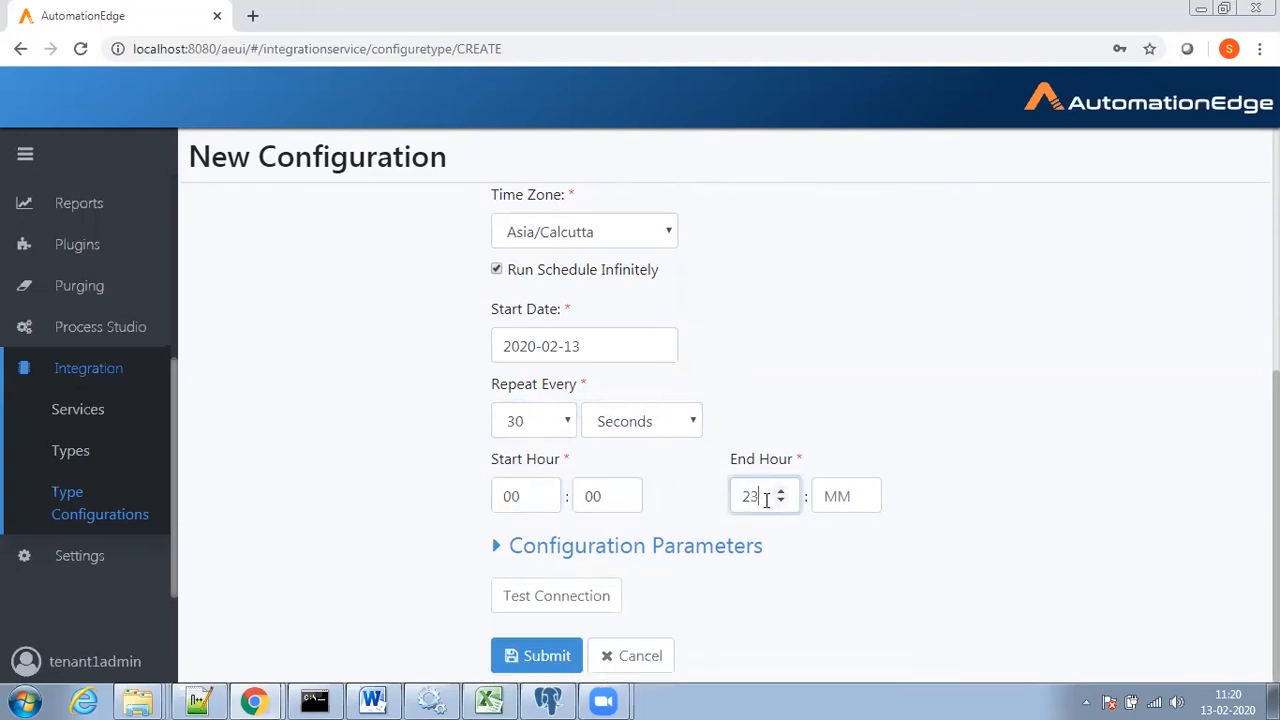
key(Tab)
text(00)
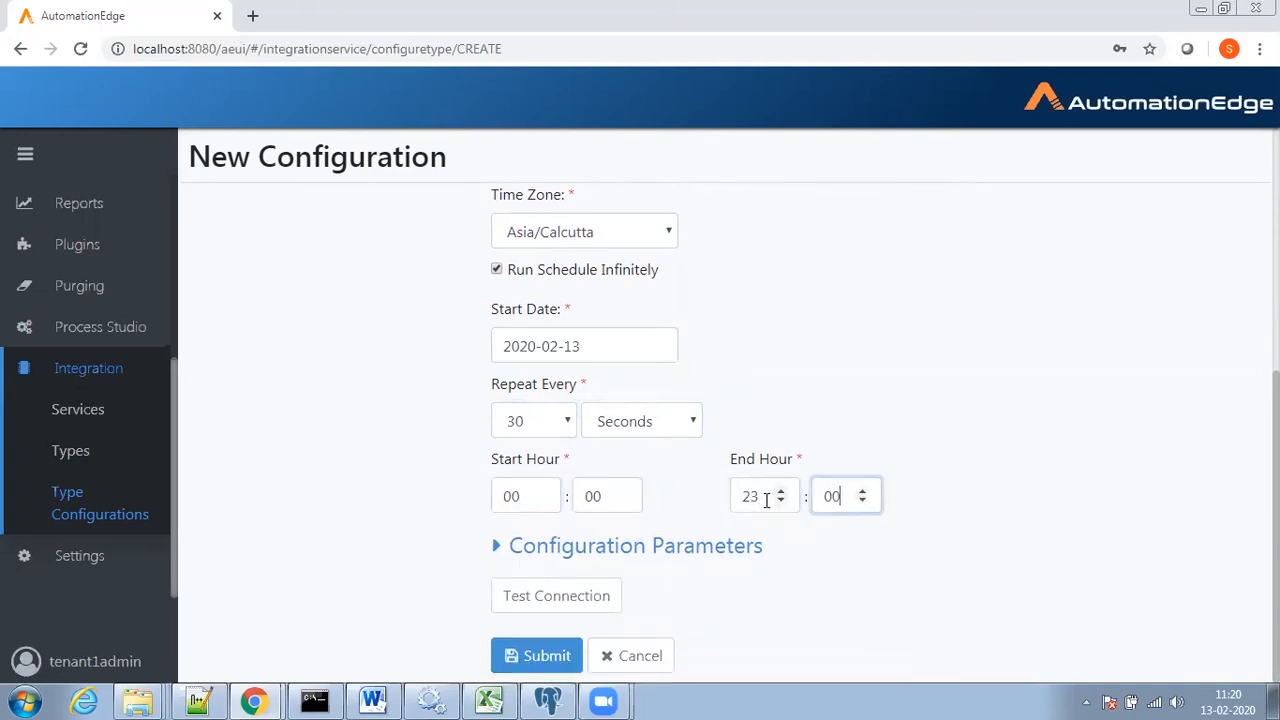
click(497, 551)
scroll(330, 510, down, 1)
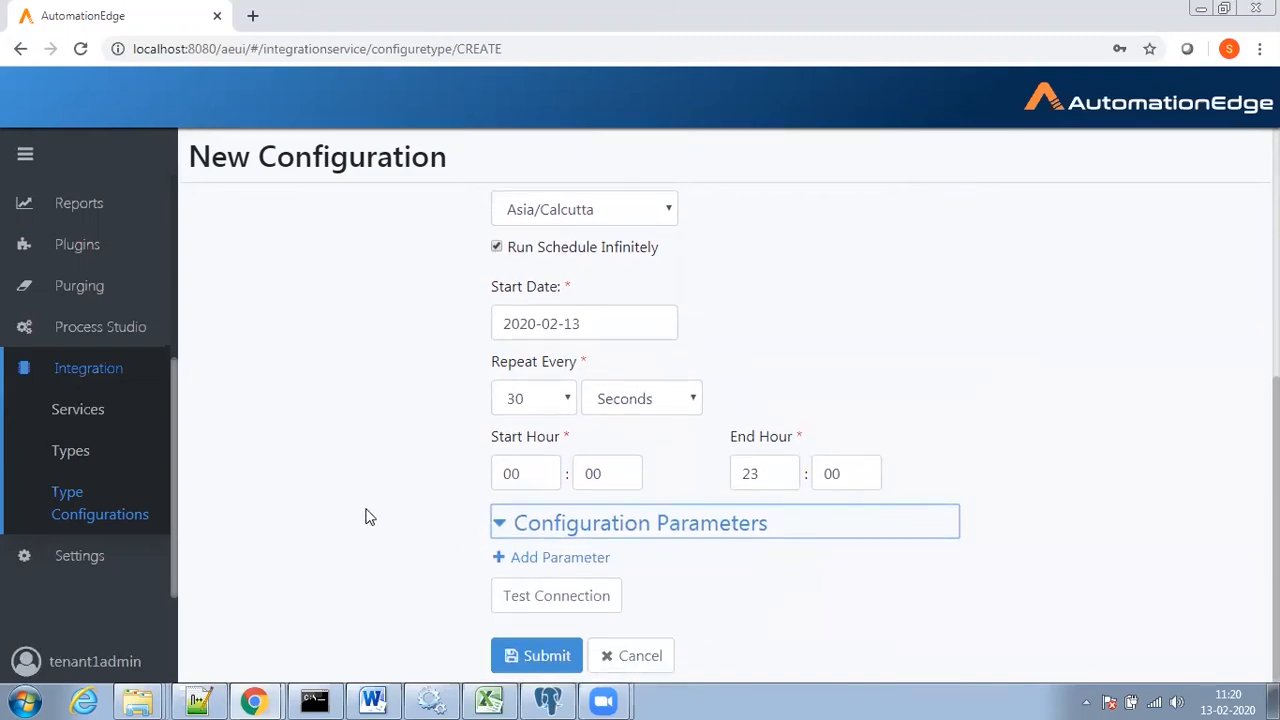
click(503, 558)
scroll(393, 530, down, 2)
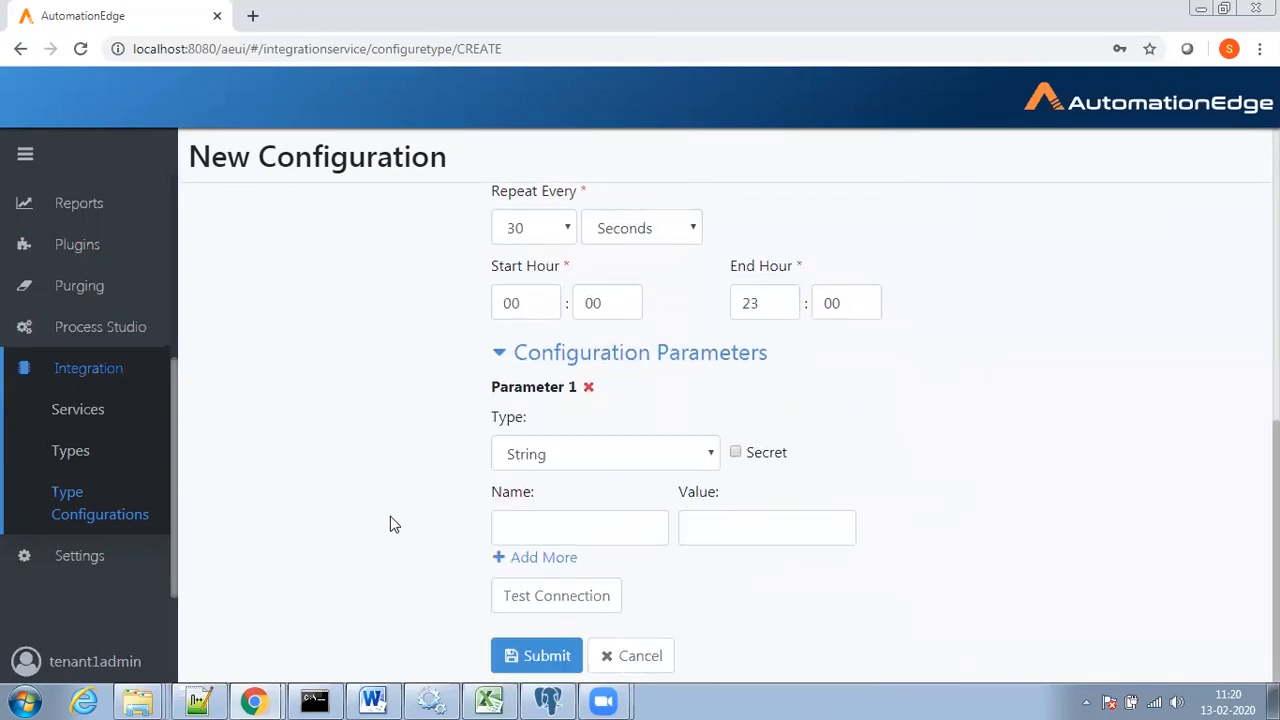
click(560, 532)
text(URL)
click(691, 530)
text(https://lo)
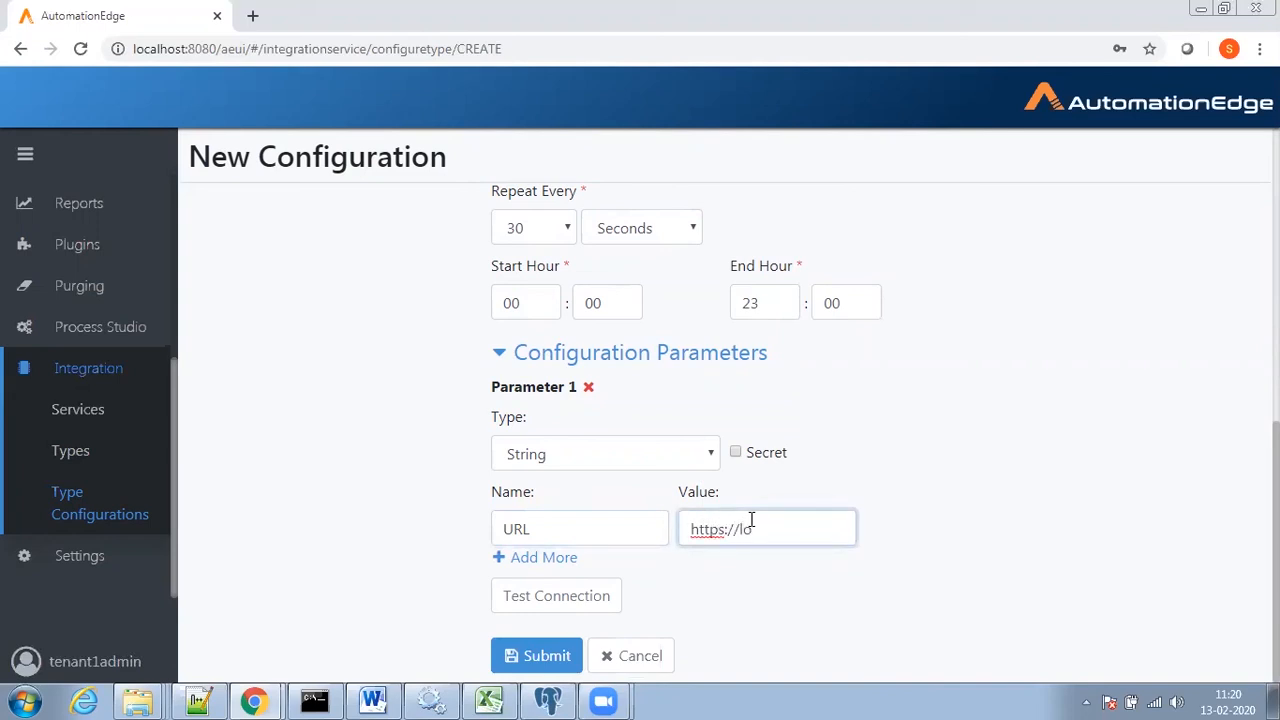
text(gin.salesforce.com)
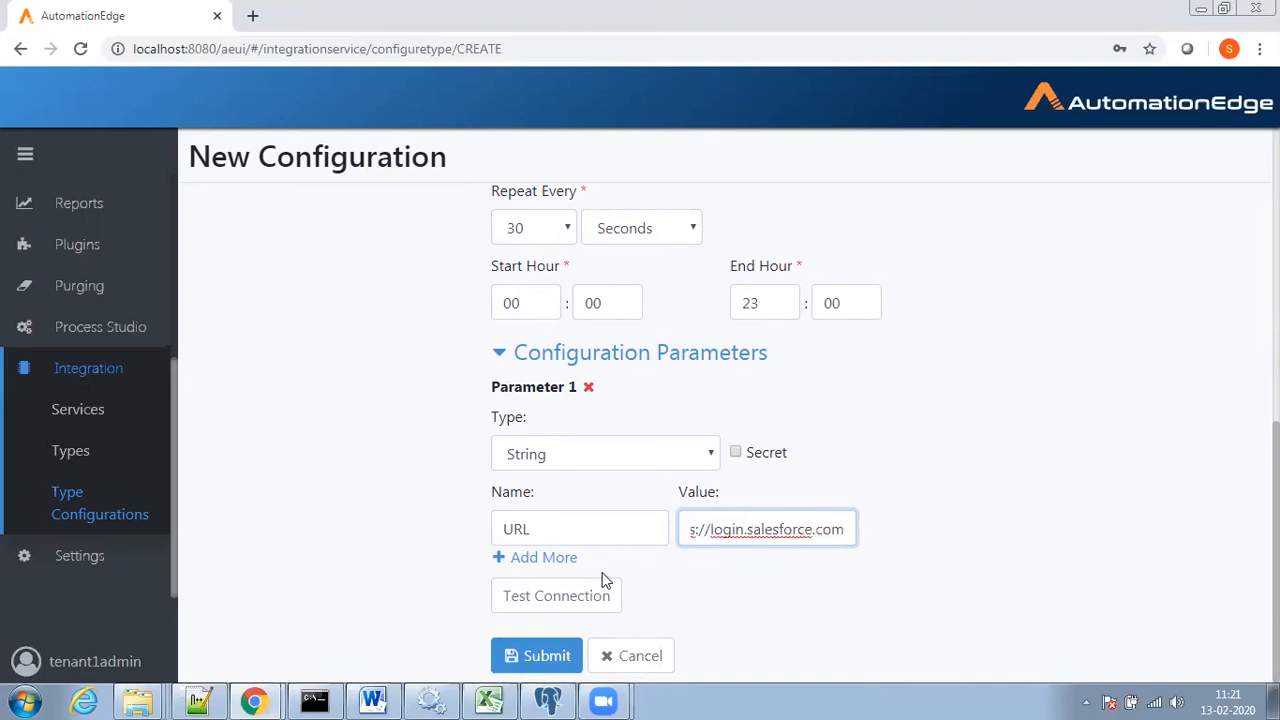
Add a second configuration parameter of type Credential named Connection Details, using RemedyforceLogin as its value.
click(546, 562)
scroll(843, 596, down, 1)
scroll(843, 596, down, 1)
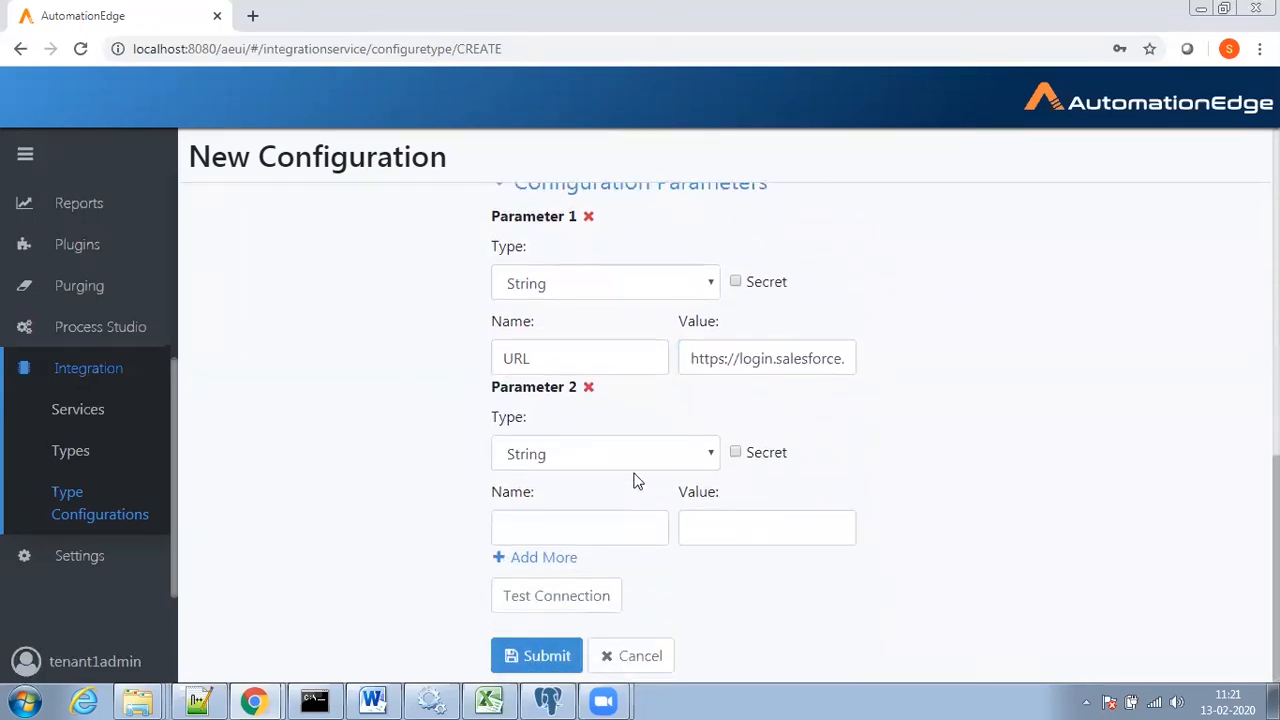
click(665, 462)
click(583, 503)
click(583, 527)
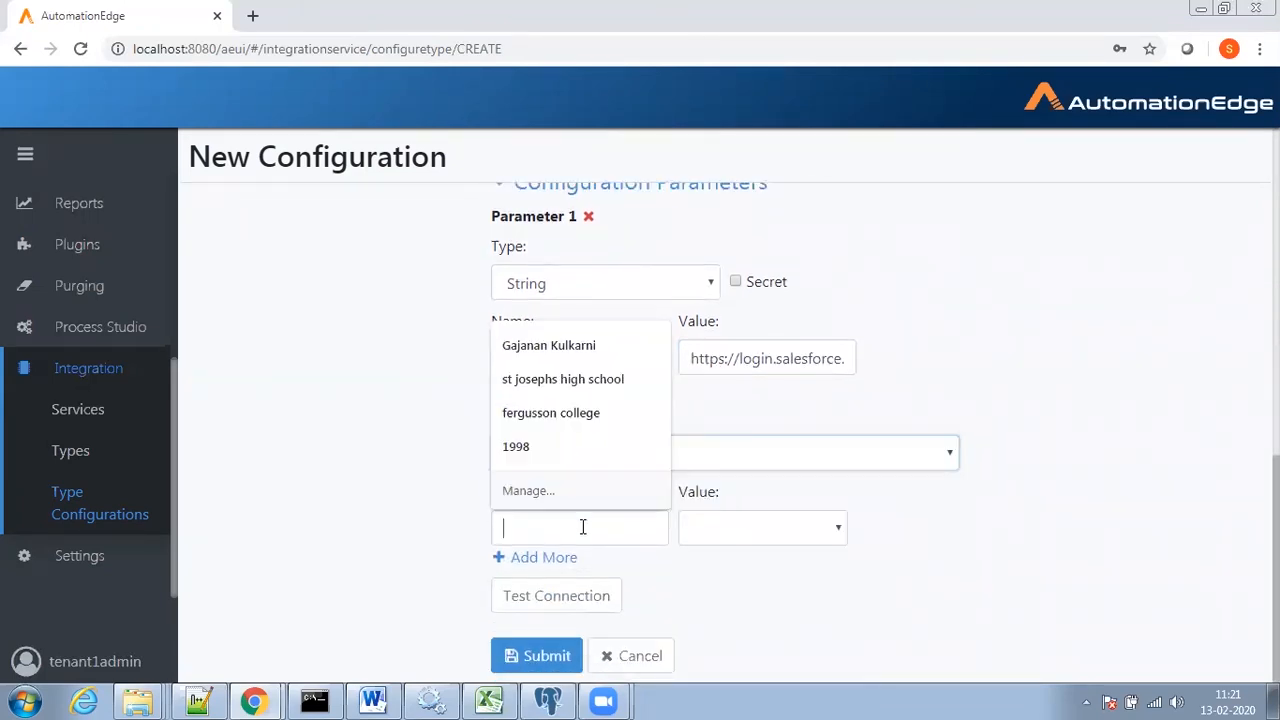
text(Connecti)
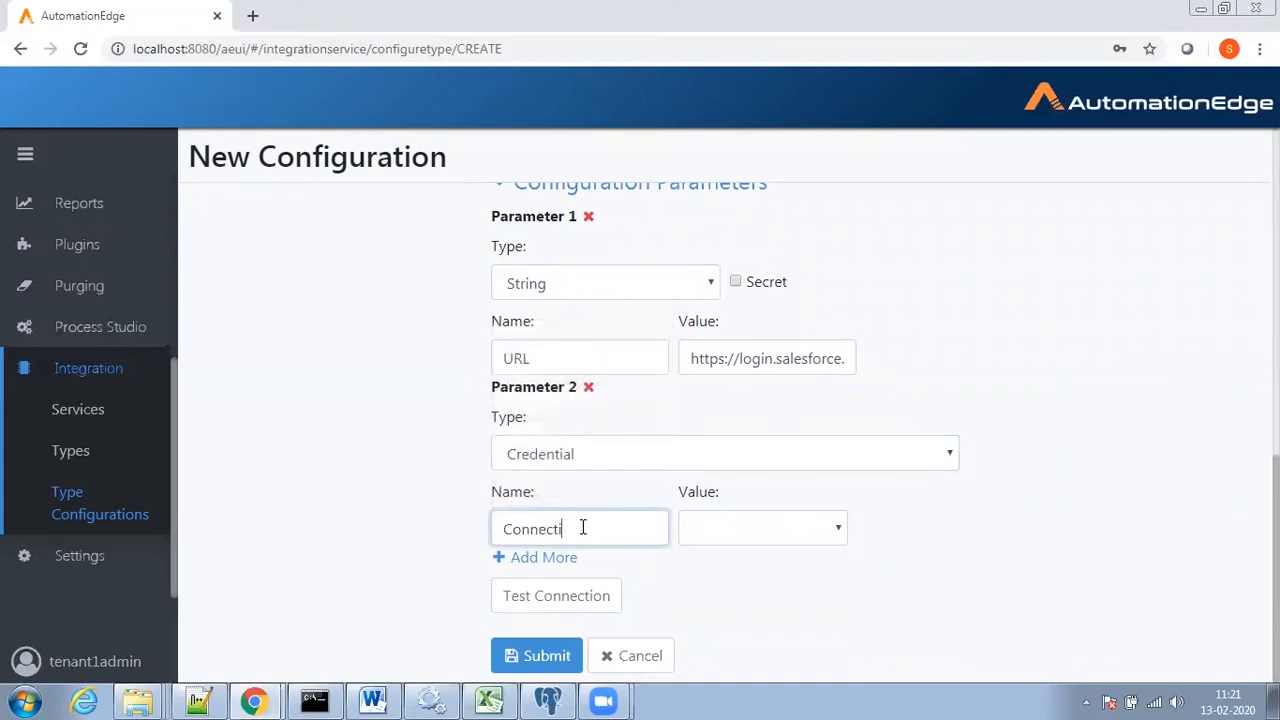
text(on Details)
click(762, 535)
click(756, 499)
Test the connection of the Remedyforce Service Requests configuration and submit it.
click(533, 595)
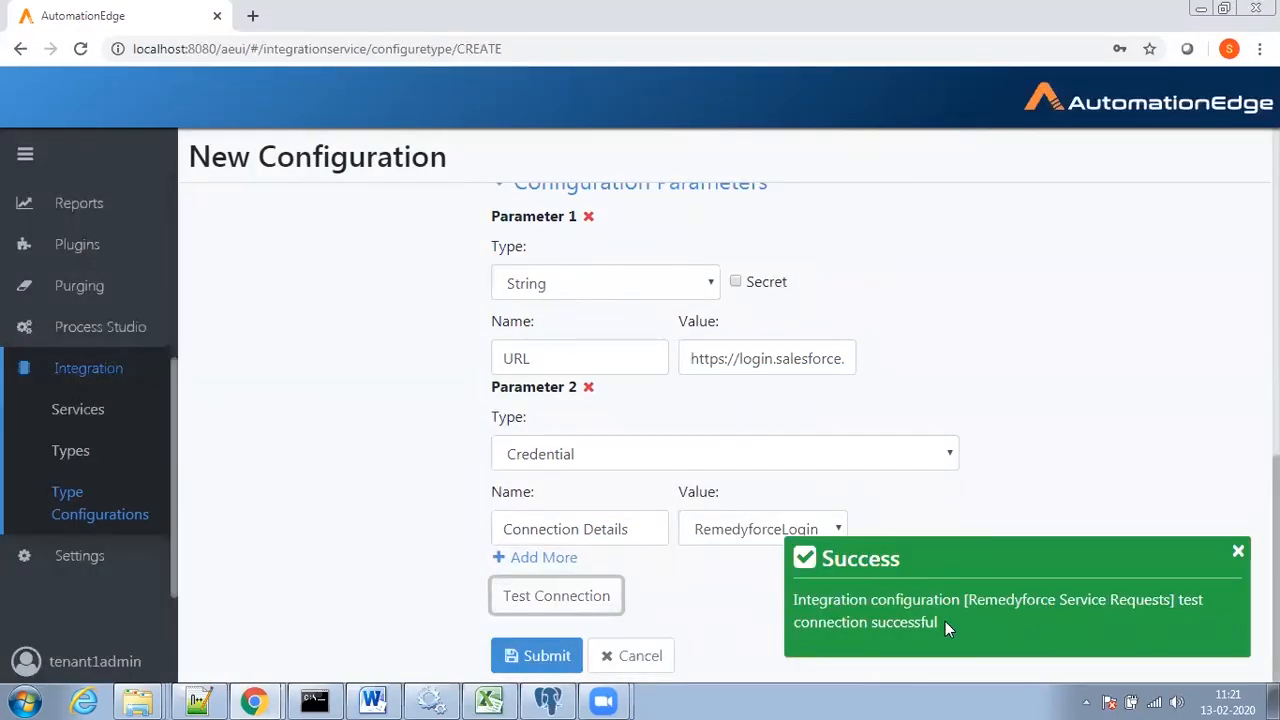
click(510, 655)
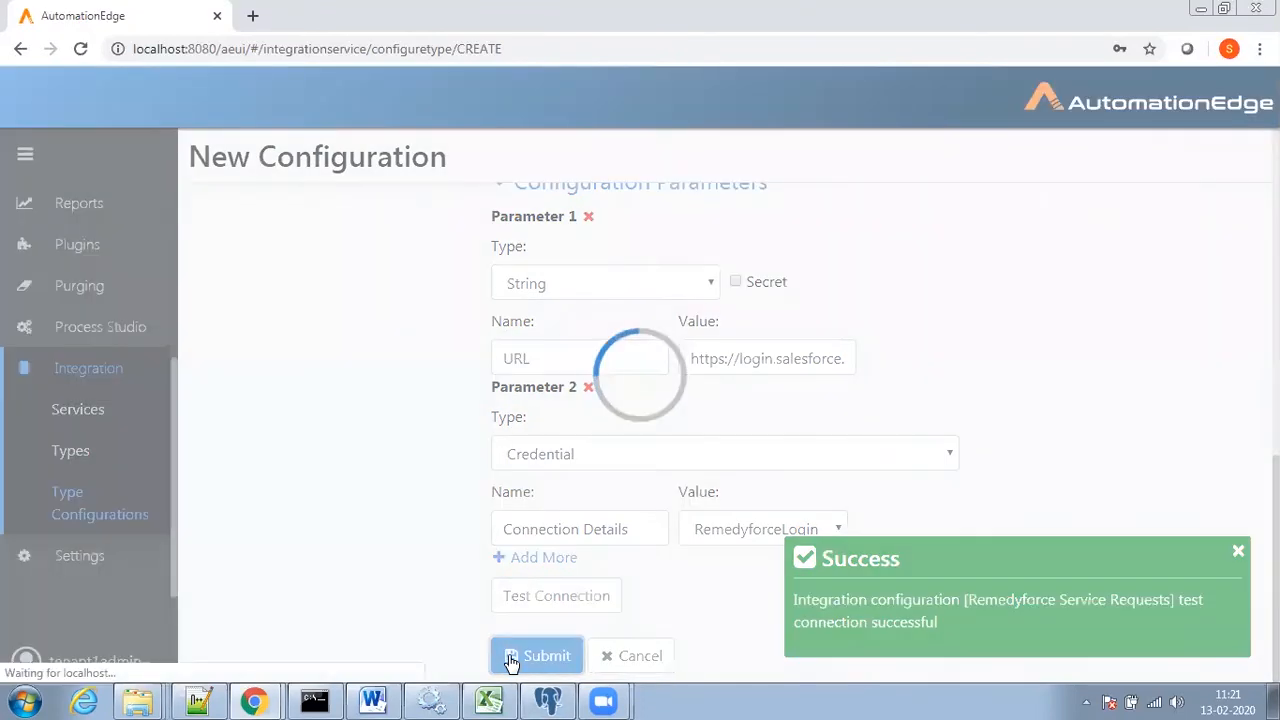